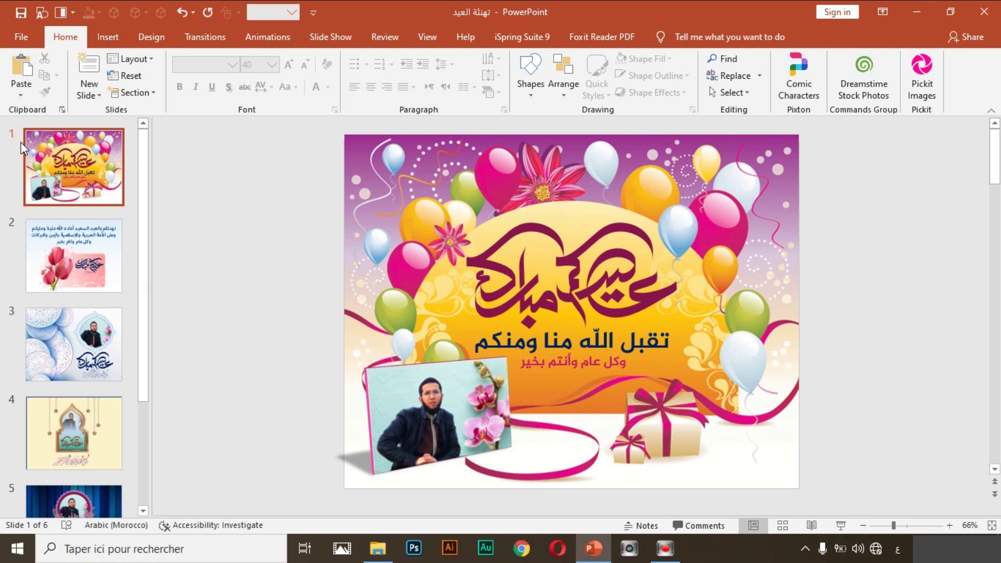
Step: Page through slides 2 to 5 of the Eid card deck
{"action": "left_click", "coordinate": [87, 227]}
{"action": "left_click", "coordinate": [119, 312]}
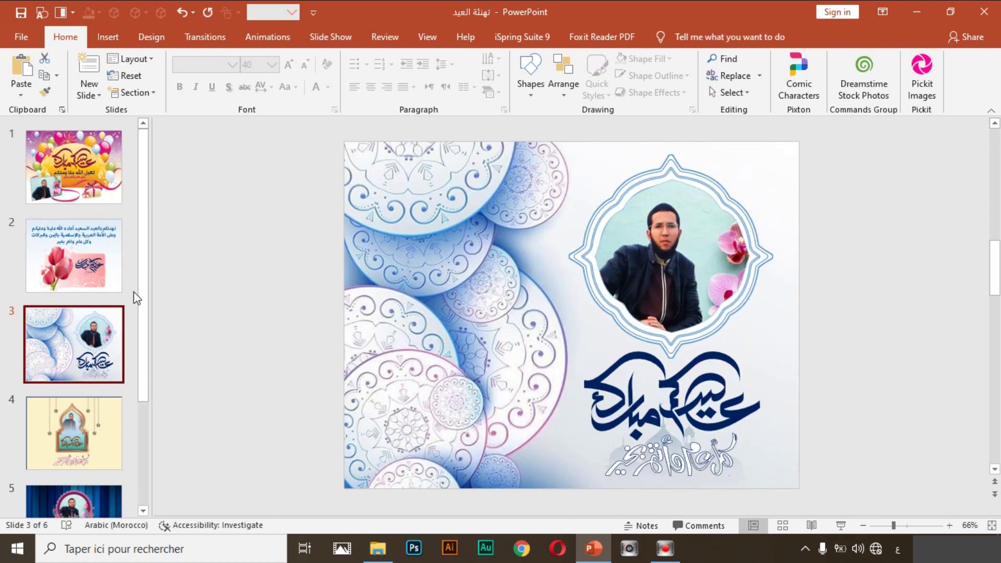
{"action": "scroll", "coordinate": [140, 292], "scroll_direction": "down", "scroll_amount": 2}
{"action": "left_click", "coordinate": [121, 341]}
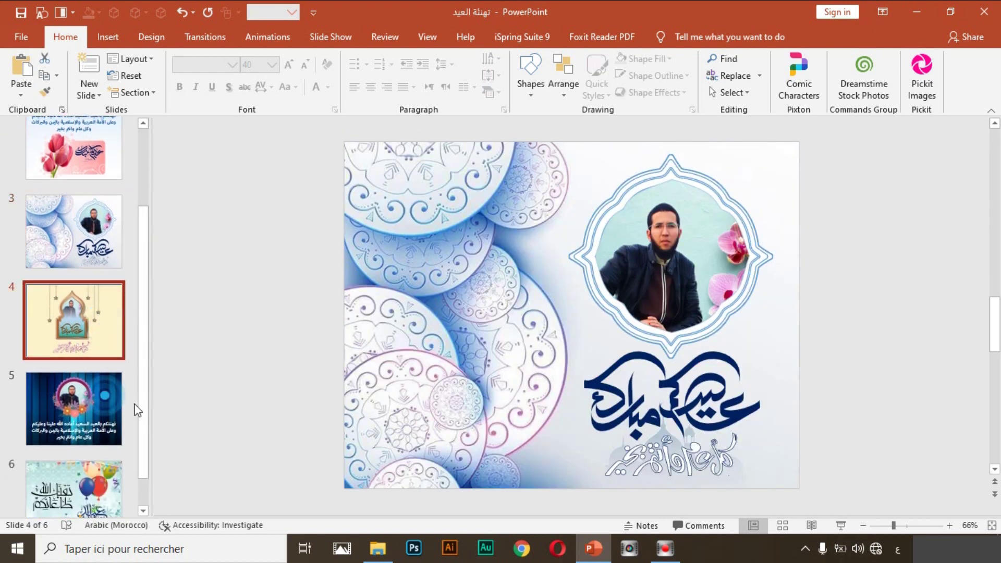
{"action": "key", "text": "Down"}
{"action": "scroll", "coordinate": [138, 339], "scroll_direction": "up", "scroll_amount": 3}
Step: Back on slide 1, open the Selection Pane listing Rectangle 7, Picture 6, Graphic 4 and Picture 3
{"action": "left_click", "coordinate": [89, 203]}
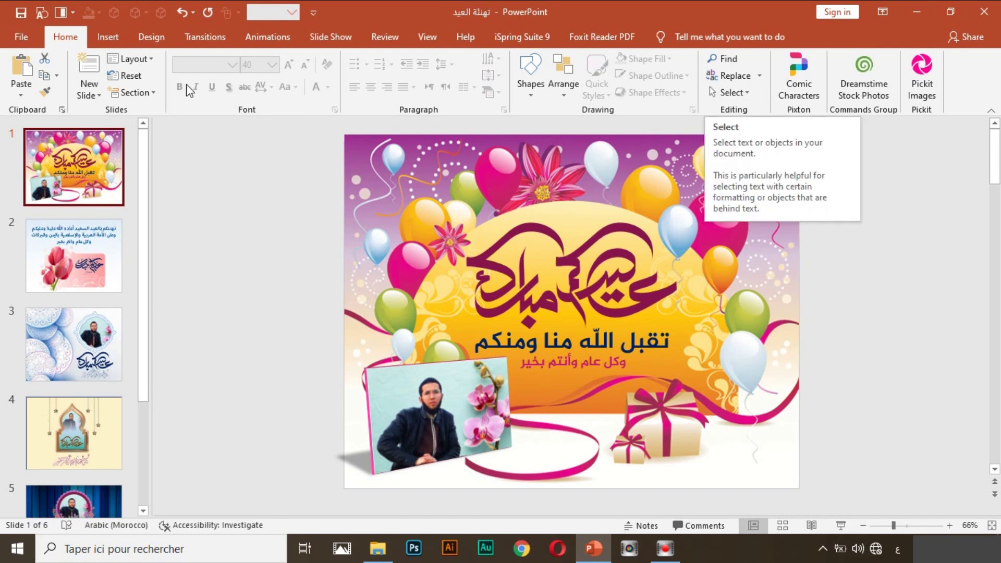
{"action": "left_click", "coordinate": [746, 93]}
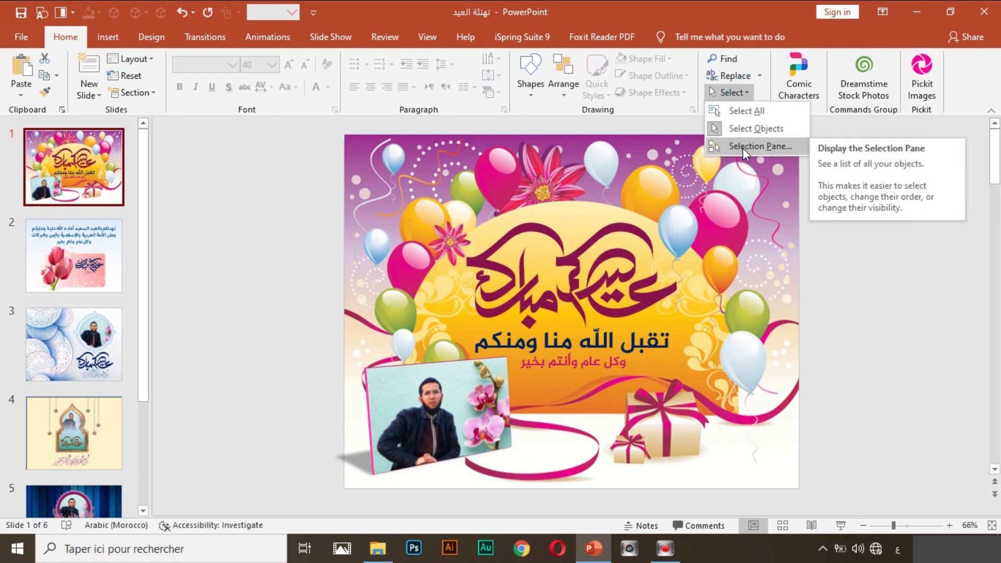
{"action": "left_click", "coordinate": [757, 149]}
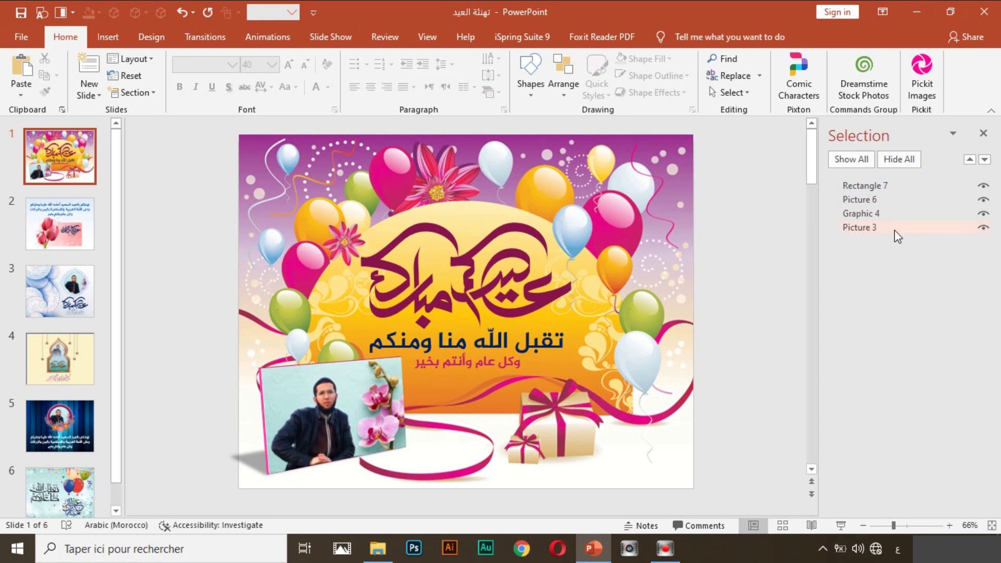
{"action": "left_click", "coordinate": [984, 228]}
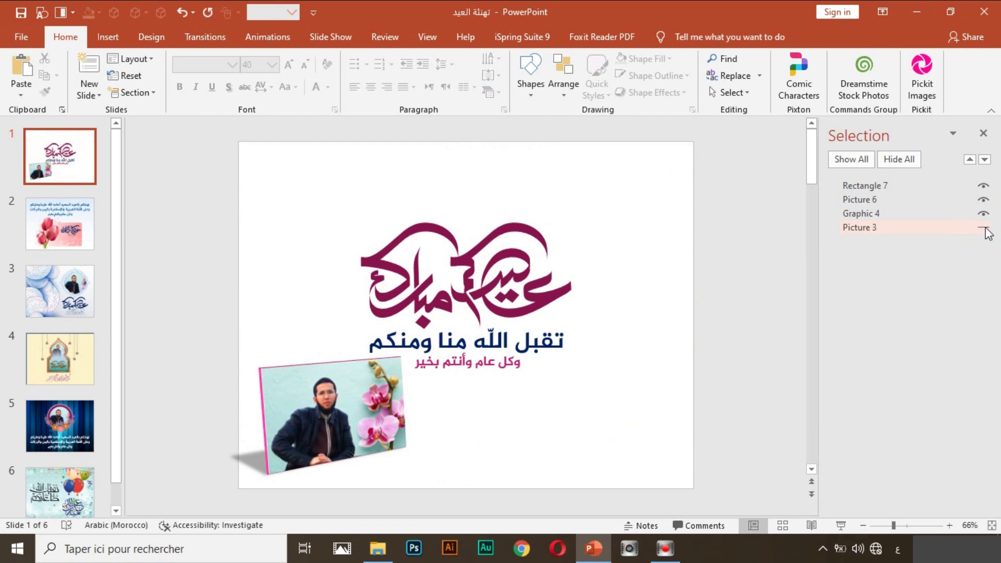
{"action": "left_click", "coordinate": [983, 228]}
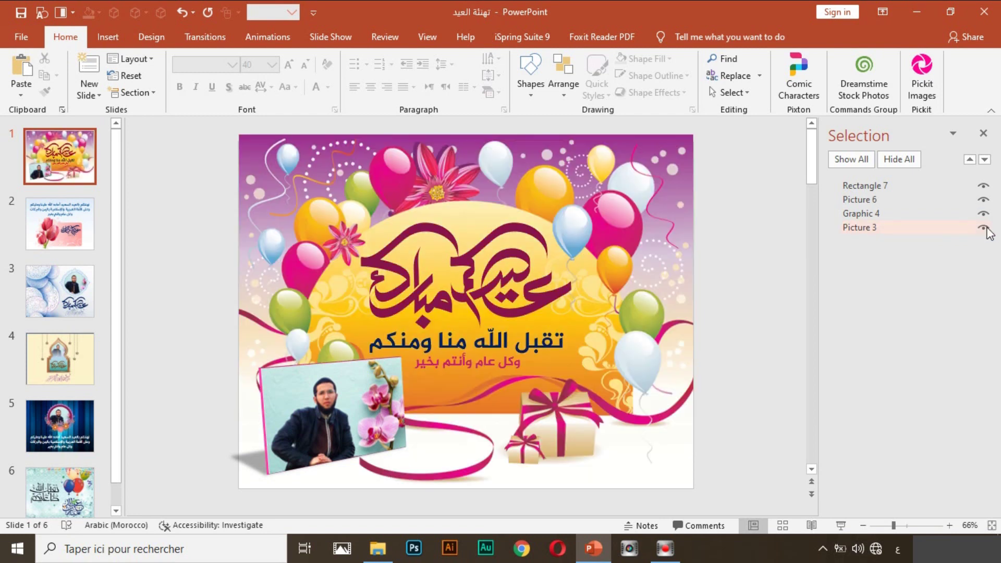
{"action": "left_click", "coordinate": [984, 228]}
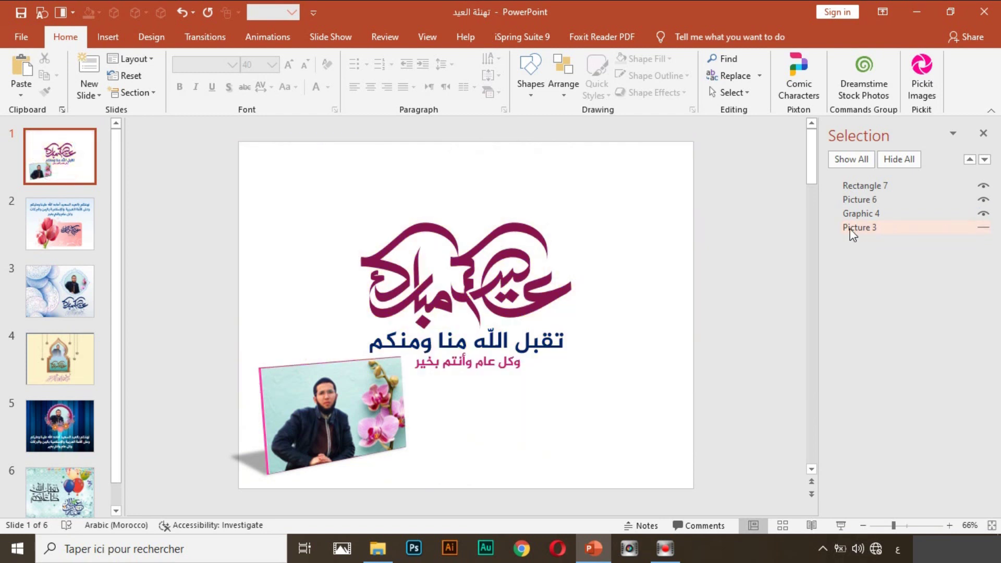
{"action": "left_click", "coordinate": [983, 229]}
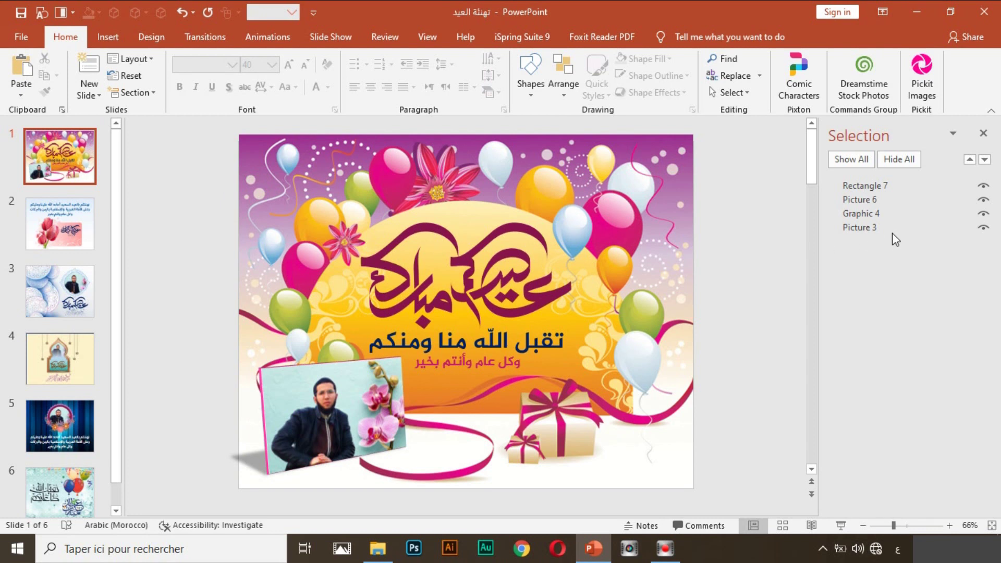
{"action": "left_click", "coordinate": [983, 214]}
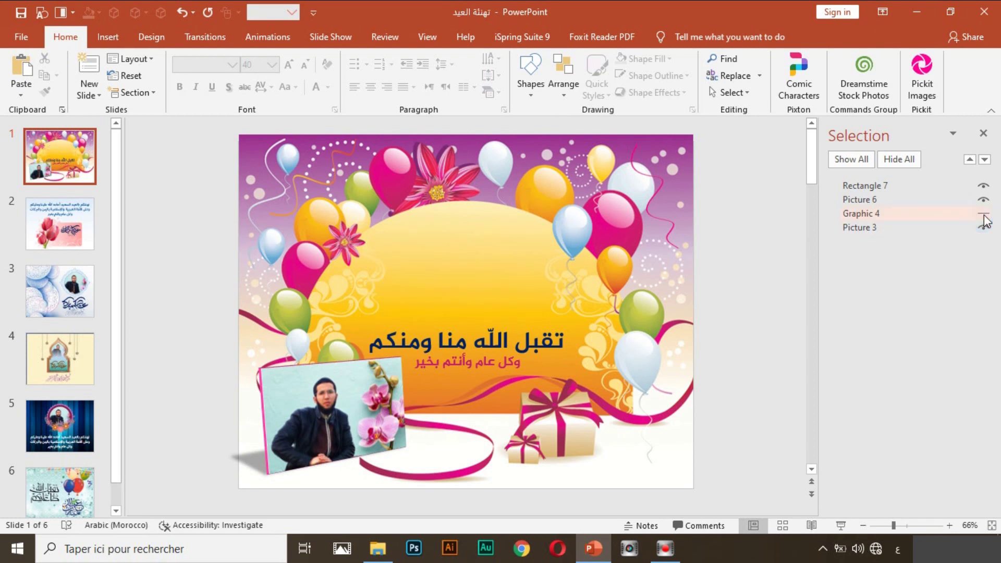
{"action": "left_click", "coordinate": [983, 215]}
{"action": "left_click", "coordinate": [983, 215]}
{"action": "left_click", "coordinate": [983, 215]}
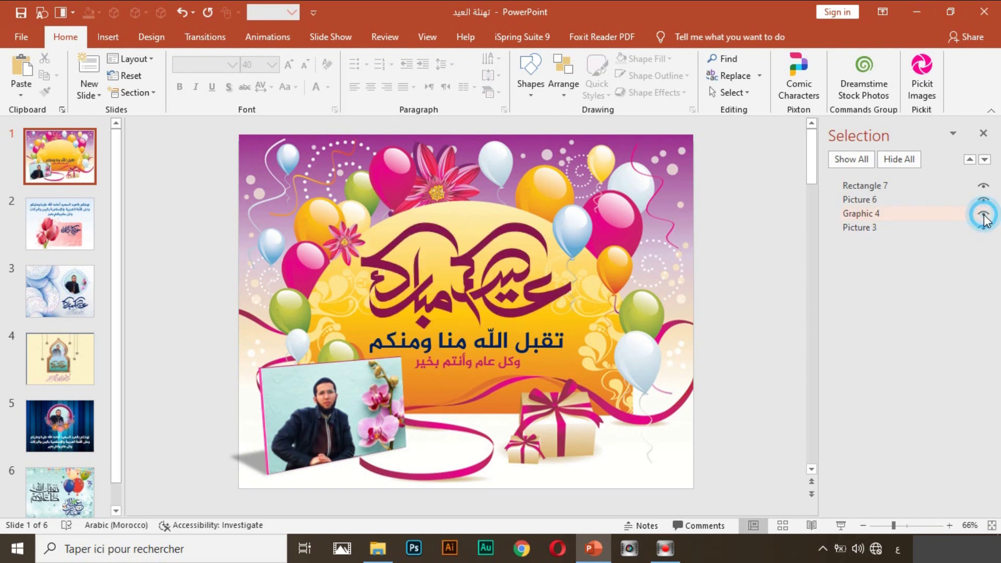
{"action": "left_click", "coordinate": [983, 200]}
{"action": "left_click", "coordinate": [983, 199]}
{"action": "left_click", "coordinate": [983, 199]}
{"action": "left_click", "coordinate": [983, 200]}
{"action": "left_click", "coordinate": [983, 185]}
{"action": "left_click", "coordinate": [983, 186]}
{"action": "left_click", "coordinate": [983, 186]}
{"action": "left_click", "coordinate": [983, 186]}
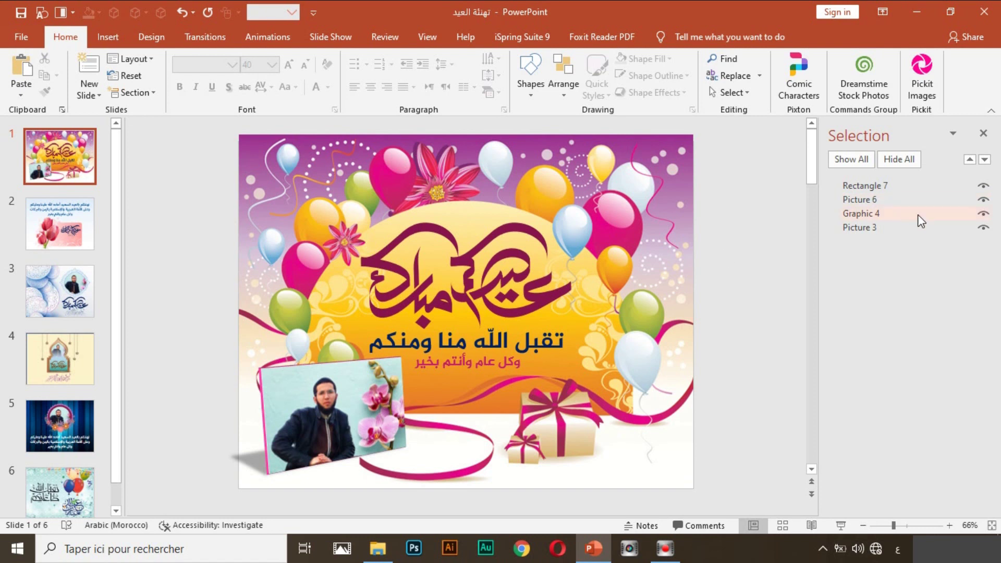
{"action": "left_click", "coordinate": [982, 200]}
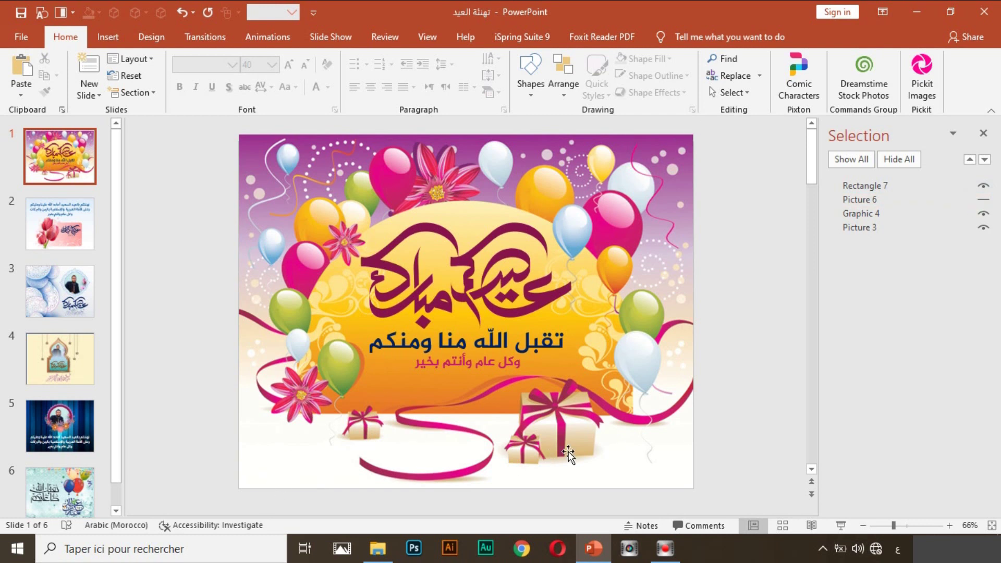
{"action": "left_click", "coordinate": [983, 201]}
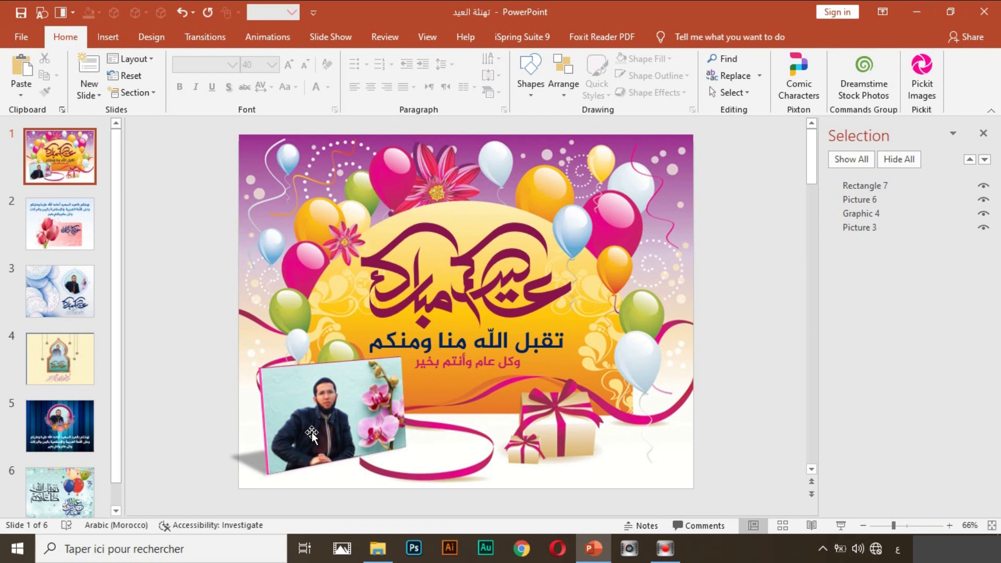
{"action": "left_click", "coordinate": [358, 399]}
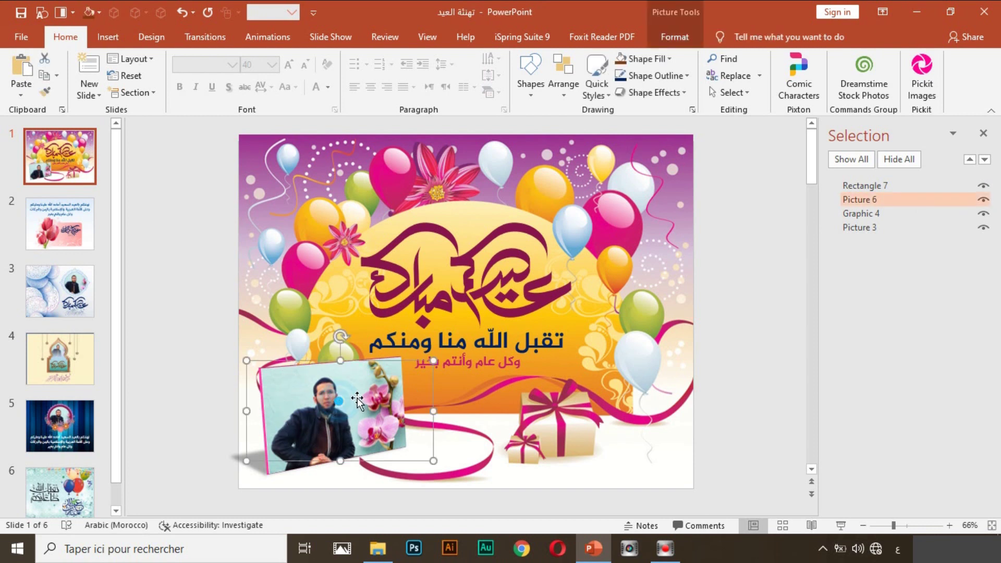
{"action": "left_click", "coordinate": [983, 199]}
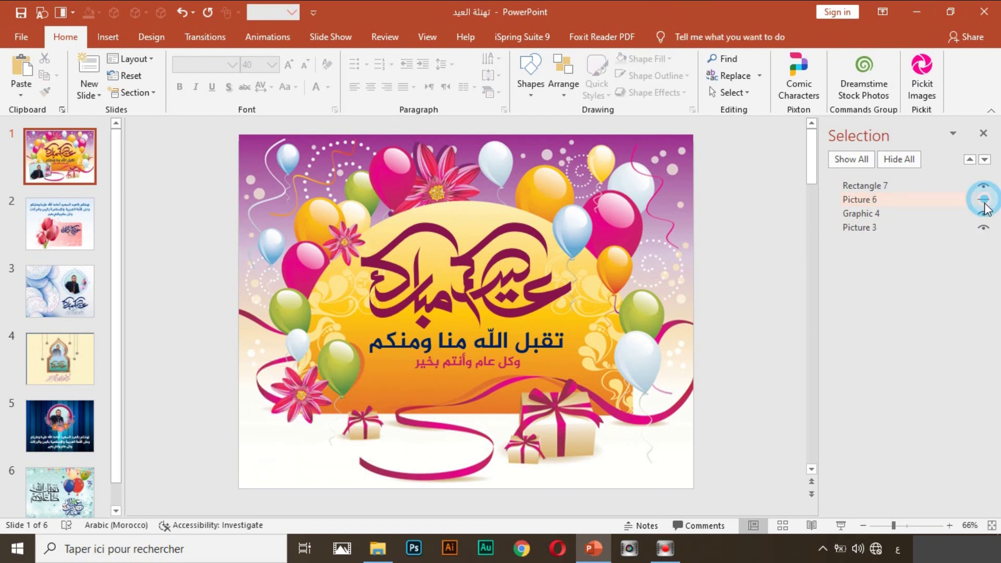
{"action": "left_click", "coordinate": [983, 200]}
{"action": "left_click", "coordinate": [337, 421]}
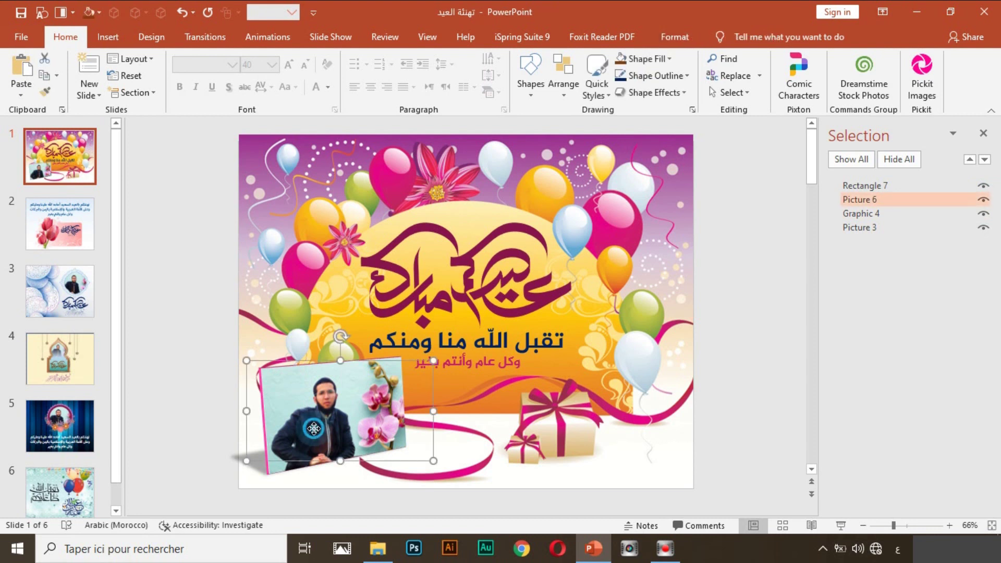
{"action": "double_click", "coordinate": [883, 200]}
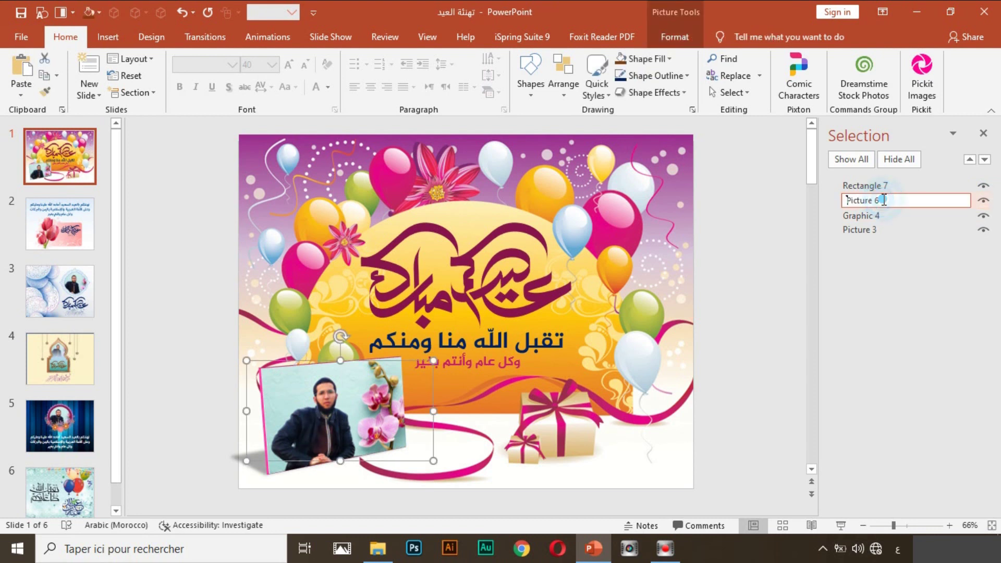
{"action": "right_click", "coordinate": [339, 403]}
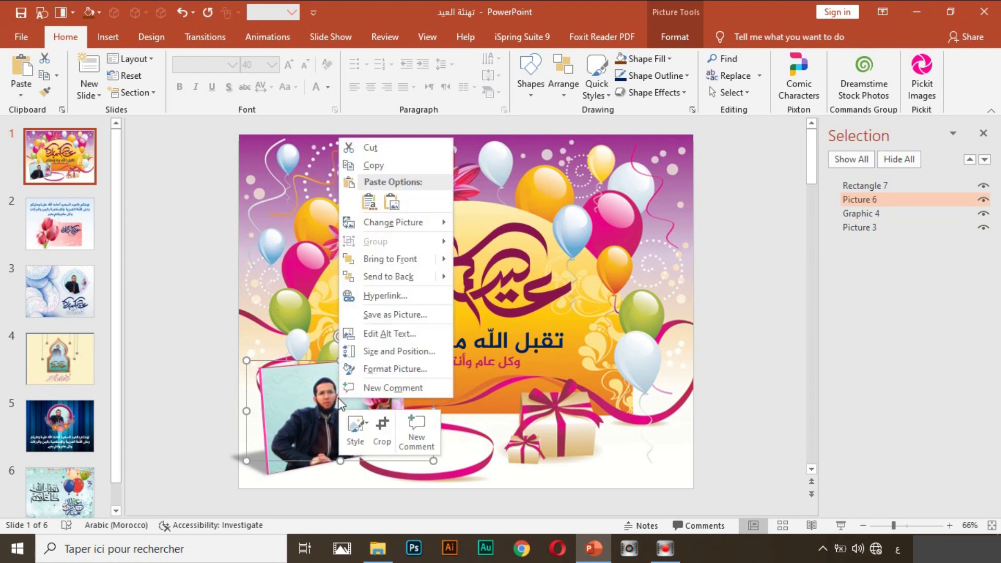
{"action": "mouse_move", "coordinate": [392, 222]}
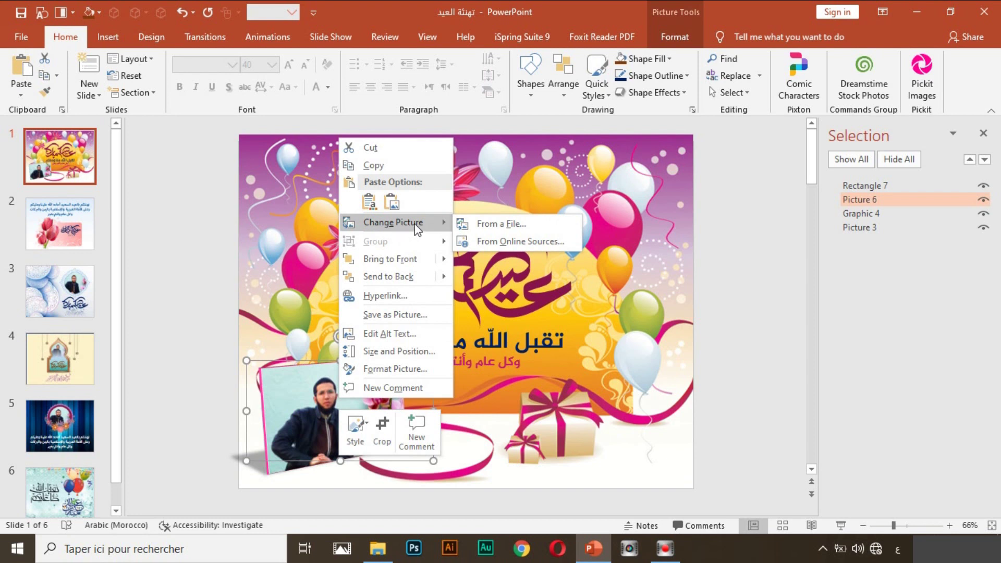
{"action": "left_click", "coordinate": [491, 222]}
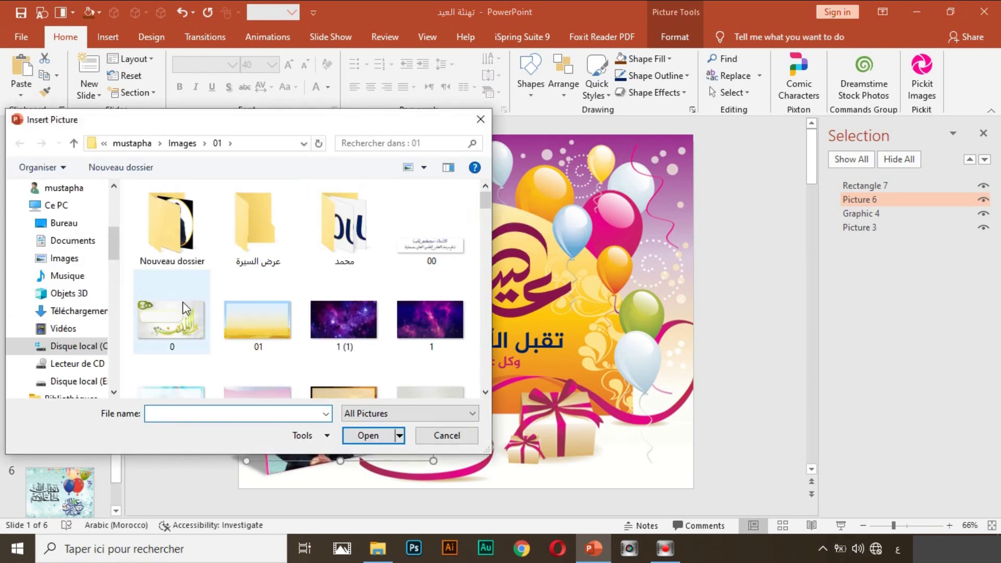
{"action": "scroll", "coordinate": [184, 299], "scroll_direction": "down", "scroll_amount": 2}
{"action": "scroll", "coordinate": [192, 307], "scroll_direction": "down", "scroll_amount": 1}
{"action": "scroll", "coordinate": [192, 307], "scroll_direction": "down", "scroll_amount": 2}
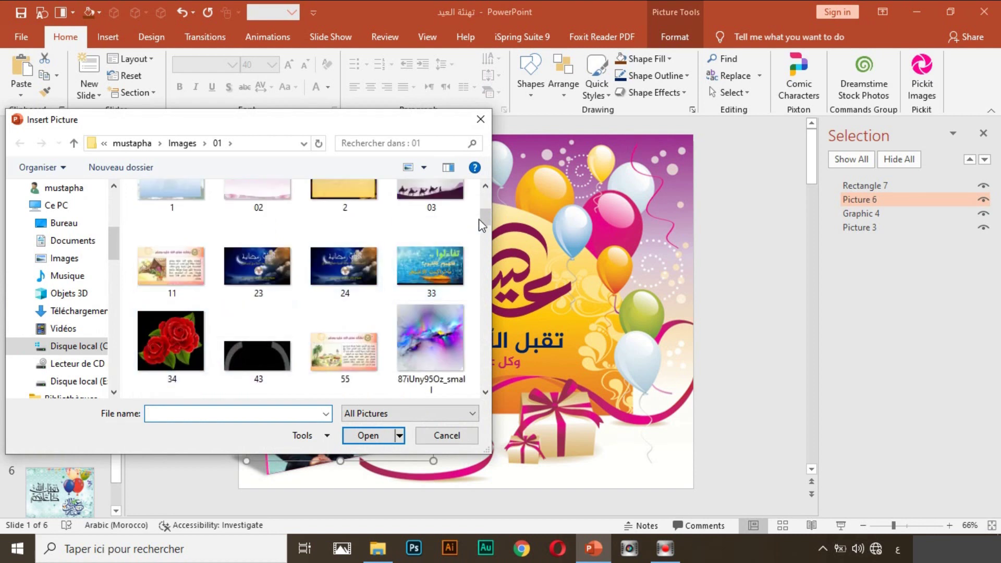
{"action": "left_click_drag", "start_coordinate": [486, 218], "coordinate": [485, 268]}
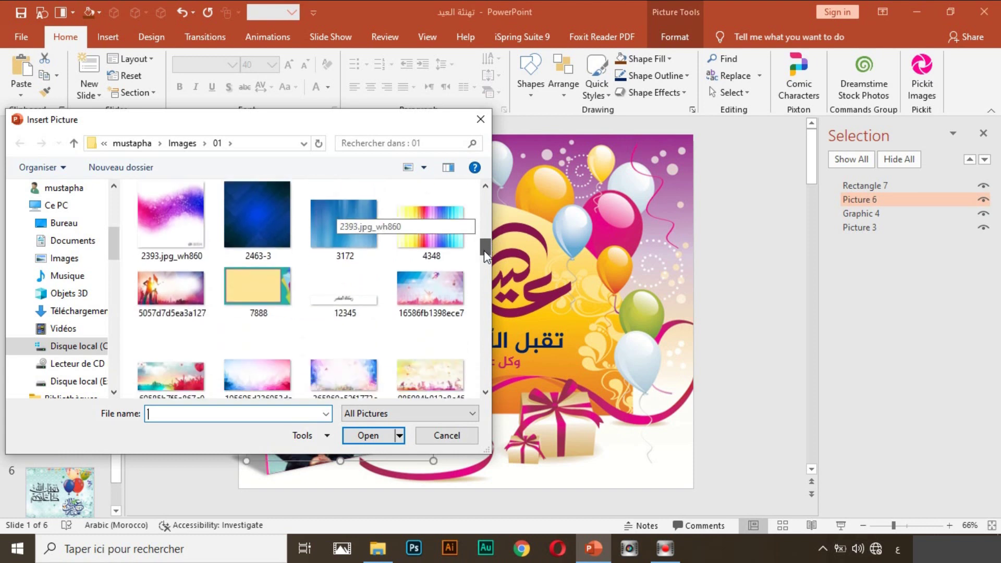
{"action": "mouse_move", "coordinate": [486, 268]}
{"action": "left_mouse_down"}
{"action": "mouse_move", "coordinate": [485, 369]}
{"action": "mouse_move", "coordinate": [480, 256]}
{"action": "mouse_move", "coordinate": [482, 271]}
{"action": "left_mouse_up"}
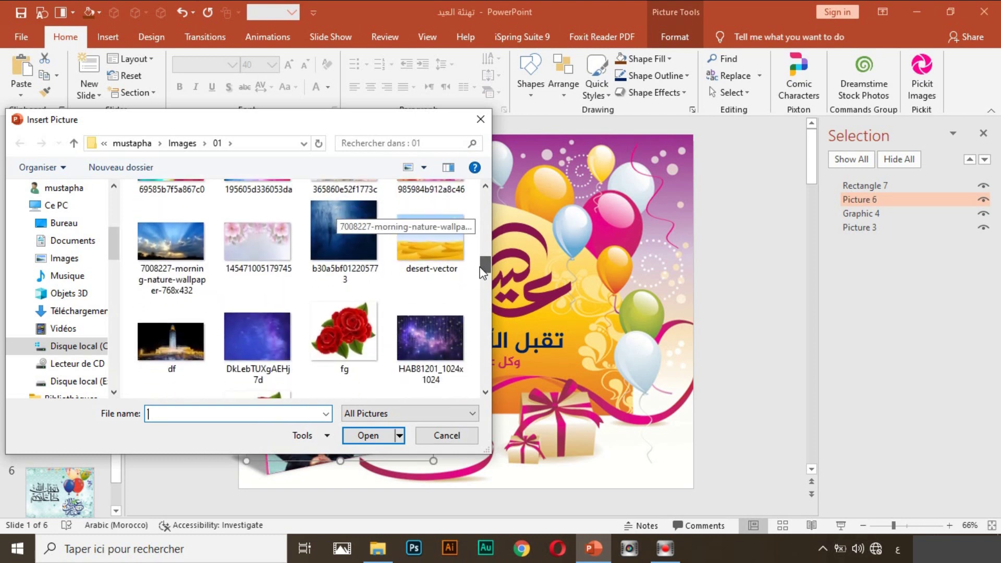
{"action": "left_click", "coordinate": [183, 247]}
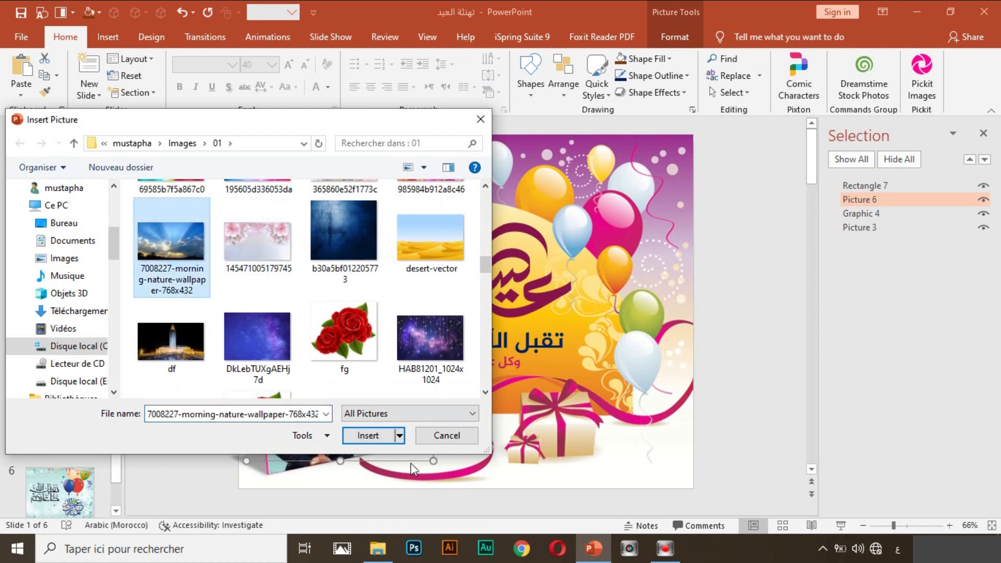
{"action": "left_click", "coordinate": [368, 436]}
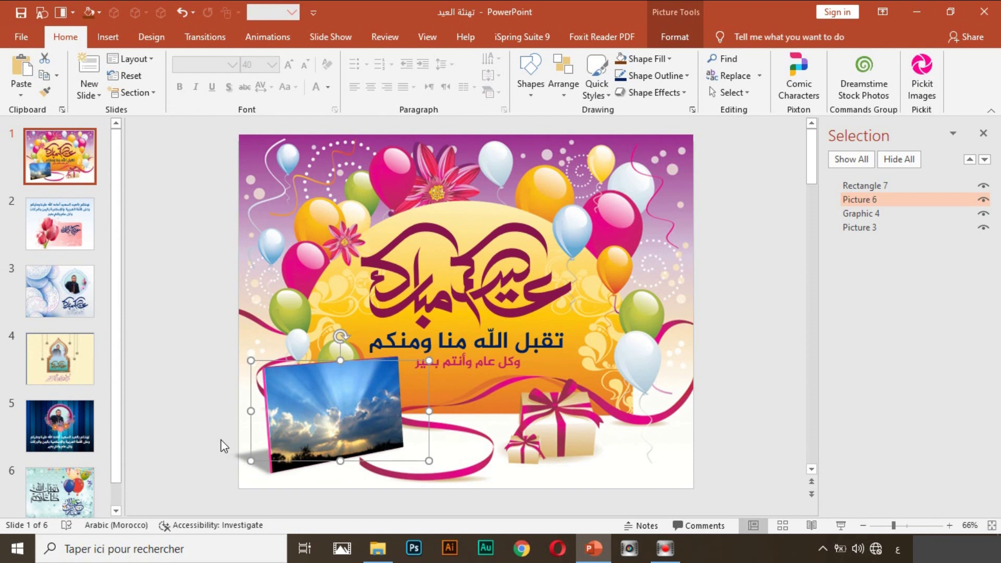
{"action": "left_click", "coordinate": [181, 12]}
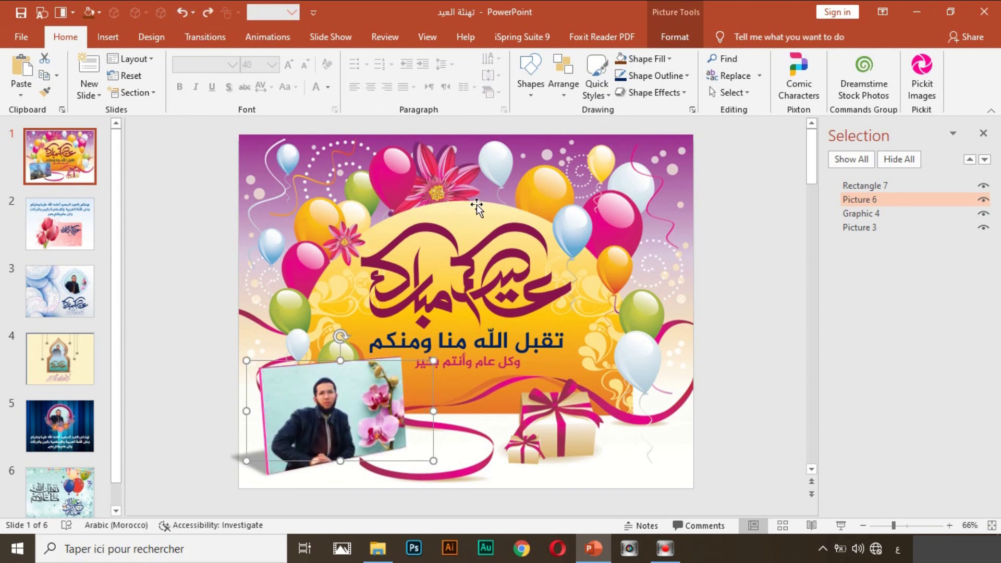
{"action": "left_click", "coordinate": [494, 236]}
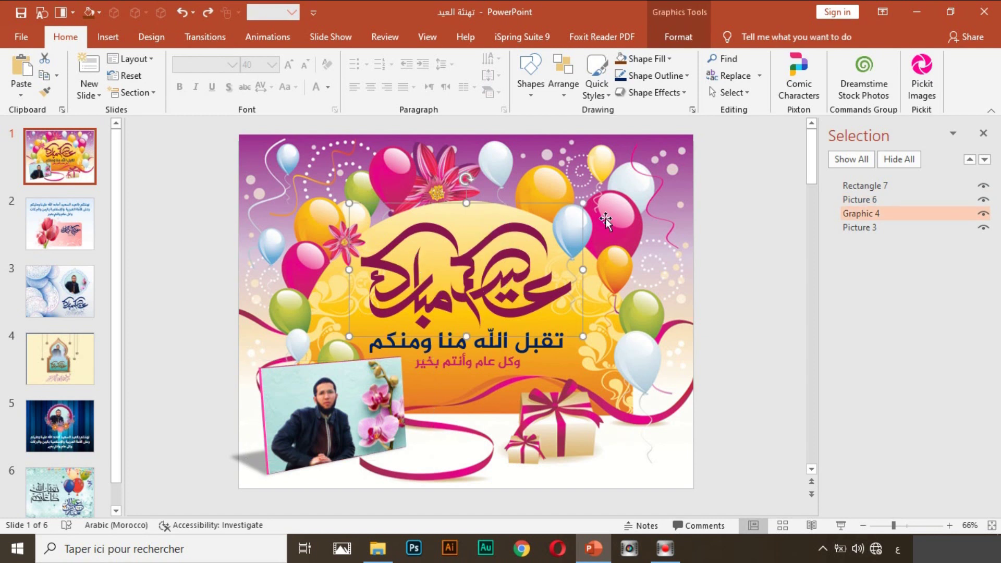
{"action": "left_click", "coordinate": [659, 60]}
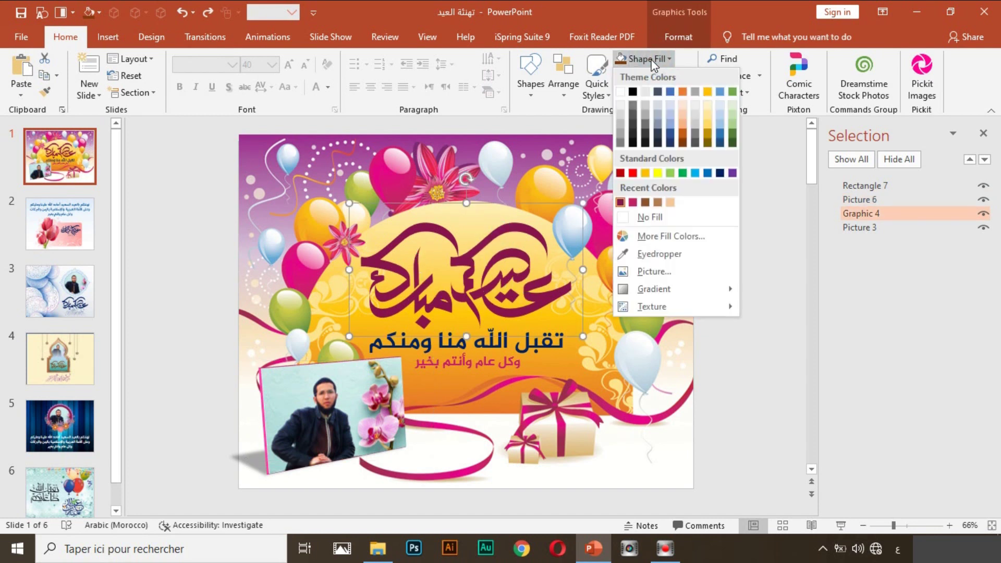
{"action": "left_click", "coordinate": [465, 258]}
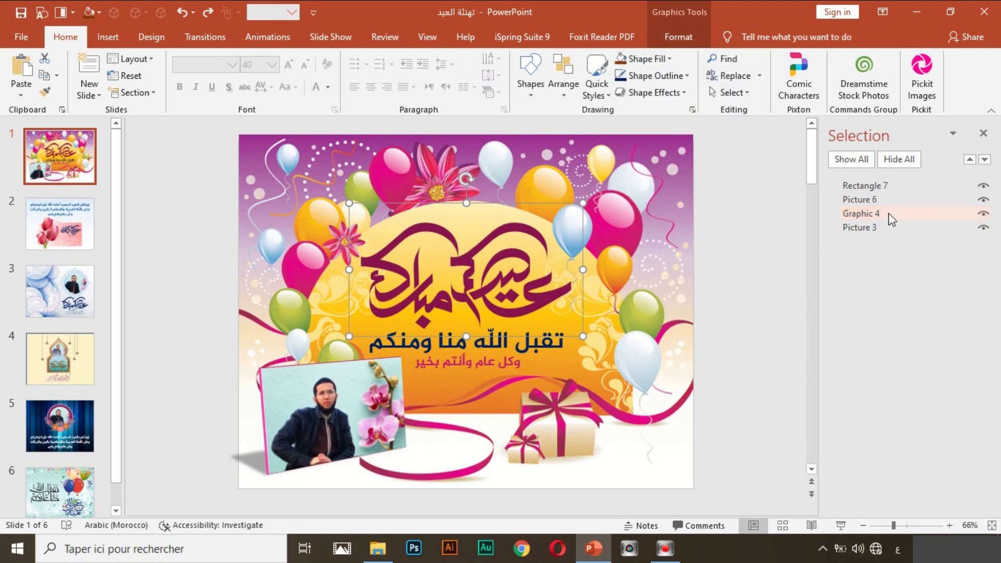
{"action": "left_click", "coordinate": [641, 61]}
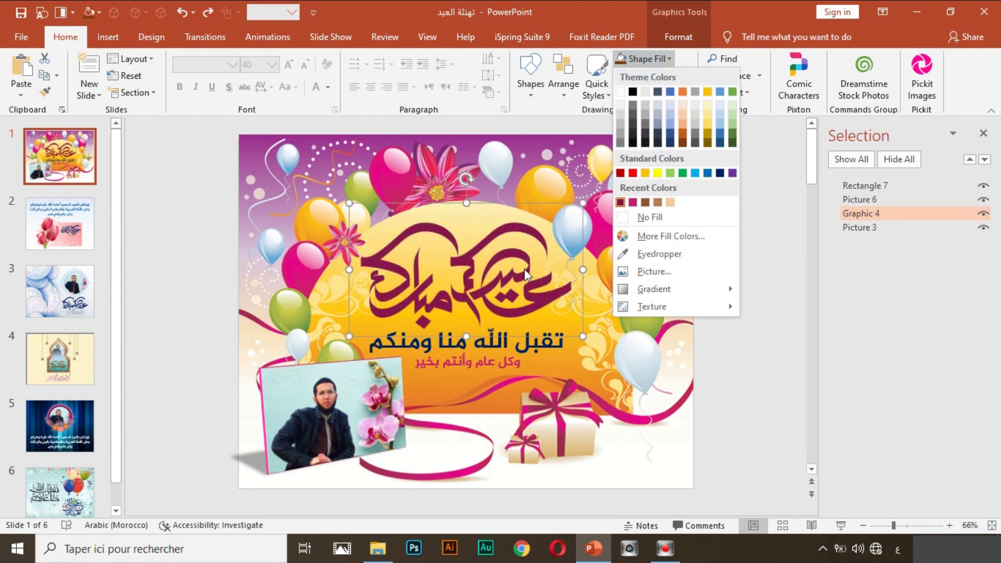
{"action": "left_click", "coordinate": [528, 345]}
{"action": "left_click", "coordinate": [531, 340]}
{"action": "left_click", "coordinate": [538, 326]}
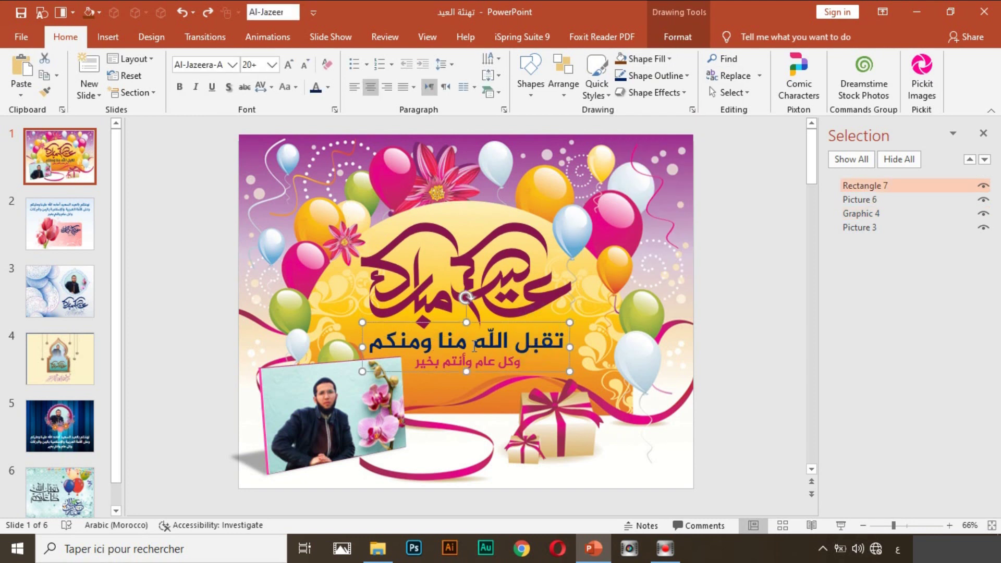
{"action": "double_click", "coordinate": [474, 347]}
{"action": "triple_click", "coordinate": [462, 360]}
{"action": "triple_click", "coordinate": [448, 339]}
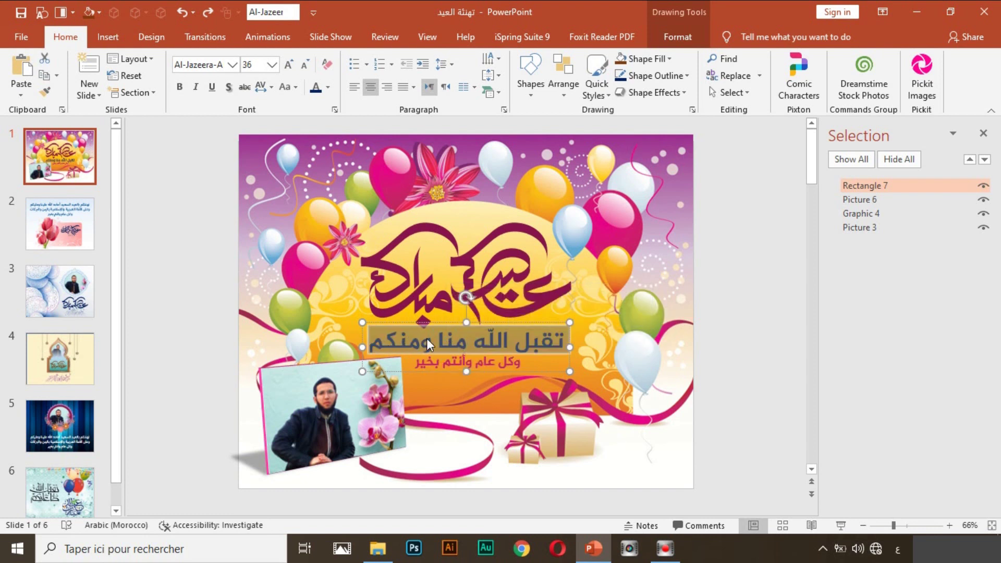
{"action": "left_click", "coordinate": [328, 87]}
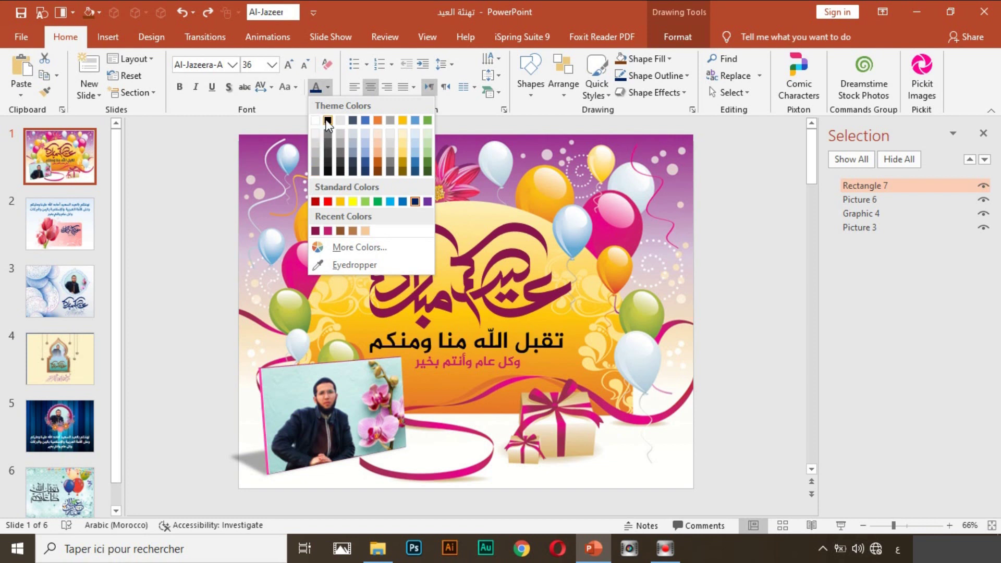
{"action": "left_click", "coordinate": [751, 248]}
{"action": "left_click", "coordinate": [733, 354]}
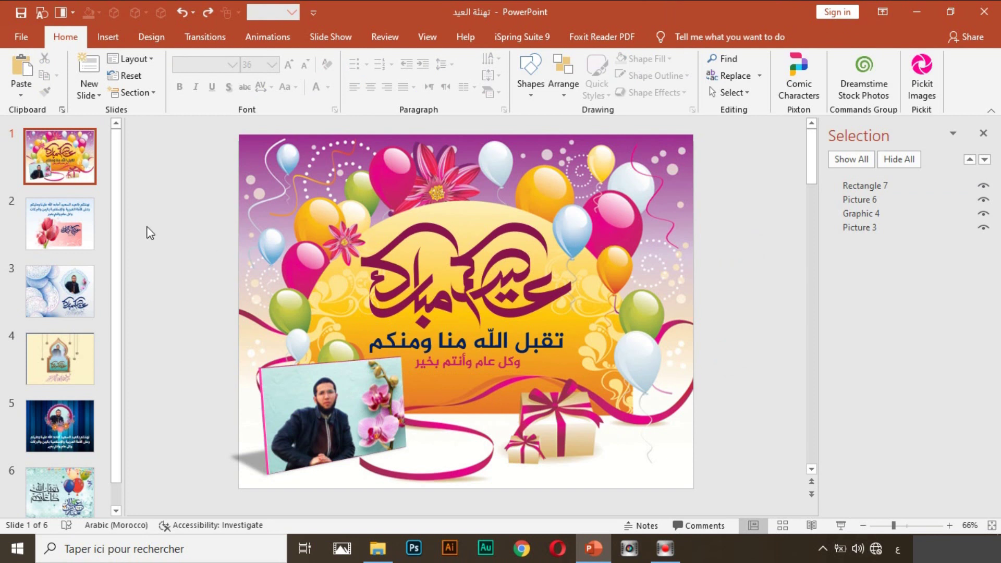
Step: On slide 2, colour the whole title text dark blue
{"action": "left_click", "coordinate": [77, 233]}
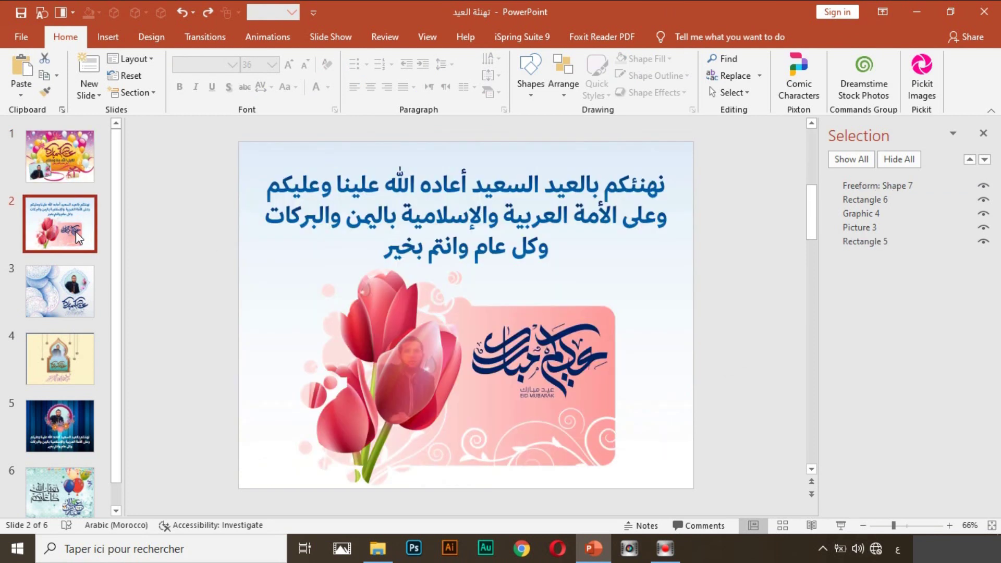
{"action": "left_click", "coordinate": [508, 195]}
{"action": "double_click", "coordinate": [636, 188]}
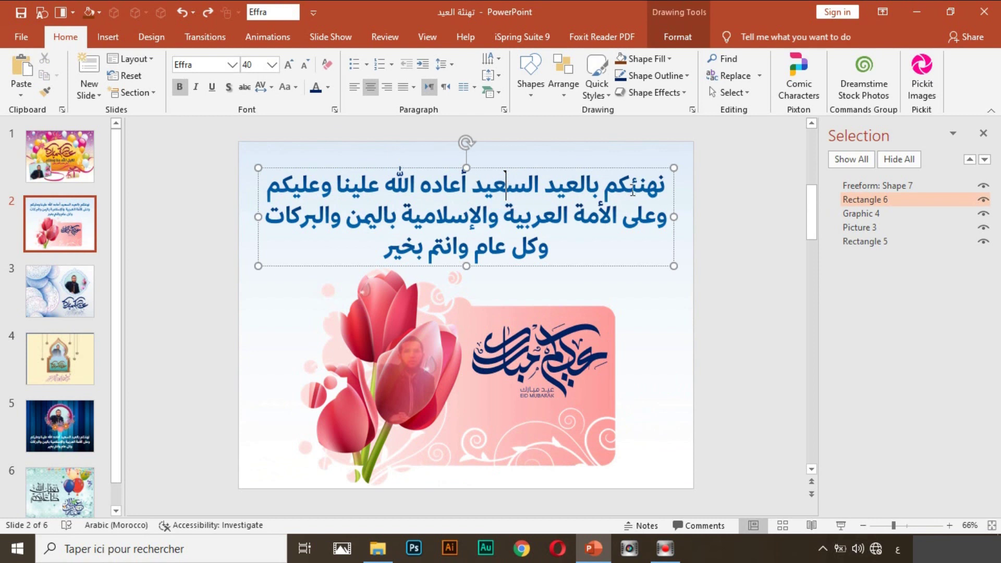
{"action": "triple_click", "coordinate": [495, 191]}
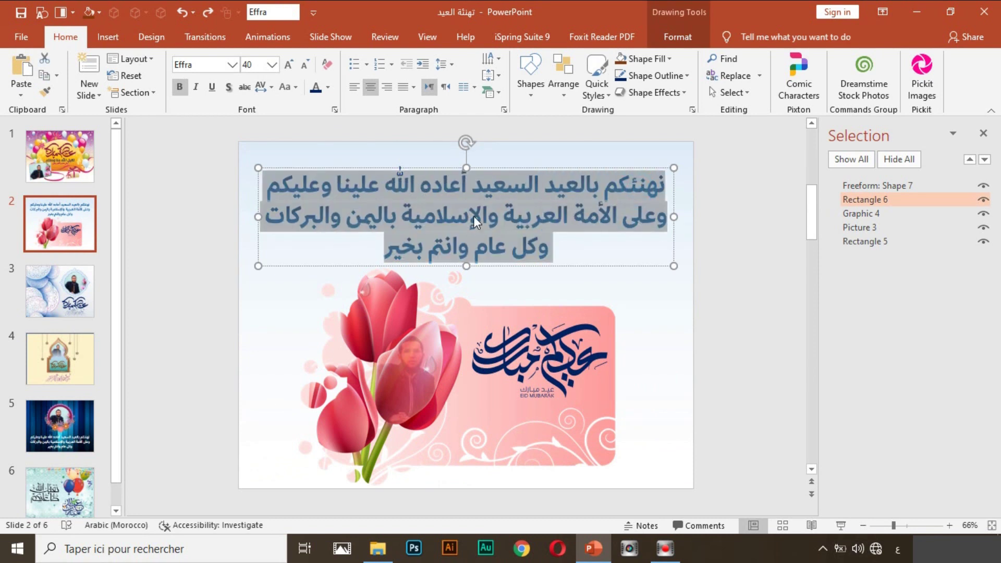
{"action": "left_click", "coordinate": [327, 87]}
{"action": "left_click", "coordinate": [412, 159]}
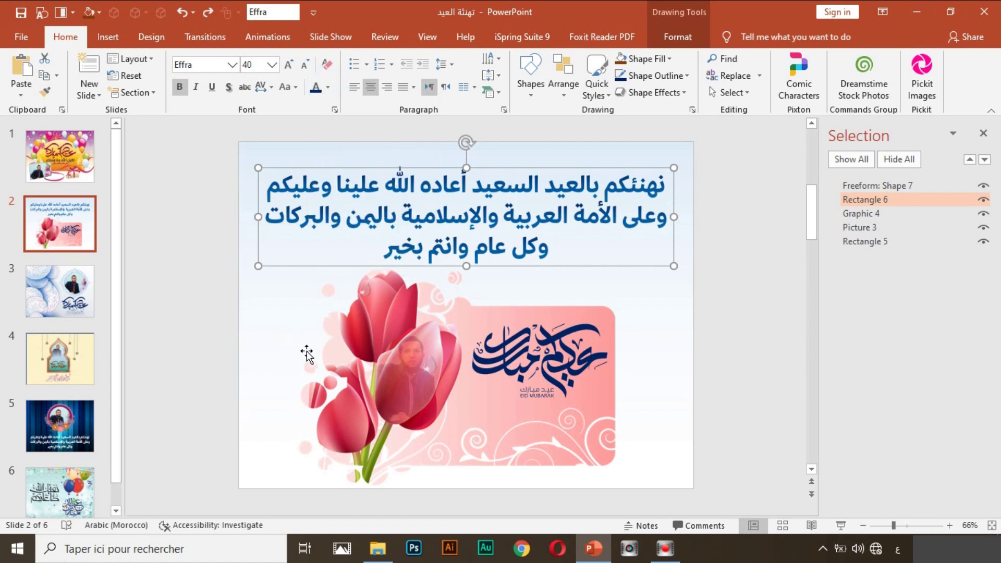
Step: Centre the Eid Mubarak calligraphy in the pink card and fill it with the recent pink
{"action": "left_click", "coordinate": [556, 343]}
{"action": "left_click_drag", "start_coordinate": [517, 370], "coordinate": [496, 359]}
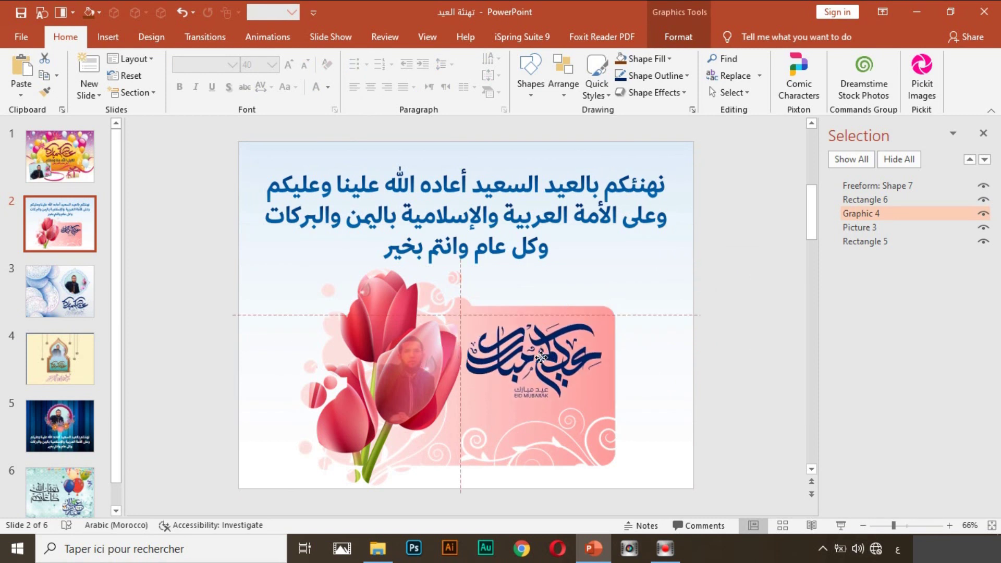
{"action": "left_click_drag", "start_coordinate": [497, 359], "coordinate": [543, 356]}
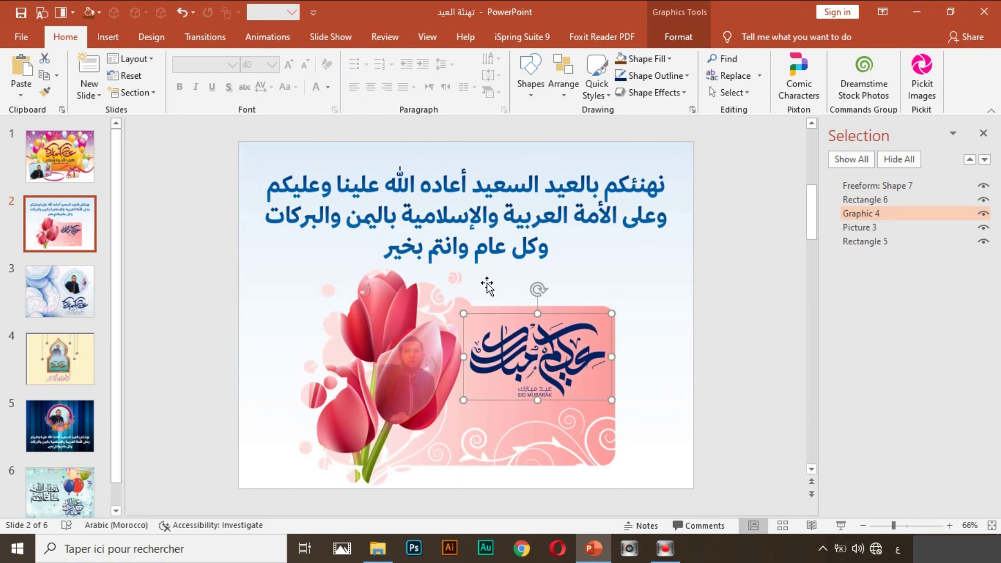
{"action": "left_click", "coordinate": [631, 59]}
{"action": "left_click", "coordinate": [632, 202]}
Step: Hide and then show Freeform: Shape 7's portrait in the Selection pane, leaving it visible
{"action": "left_click", "coordinate": [672, 283]}
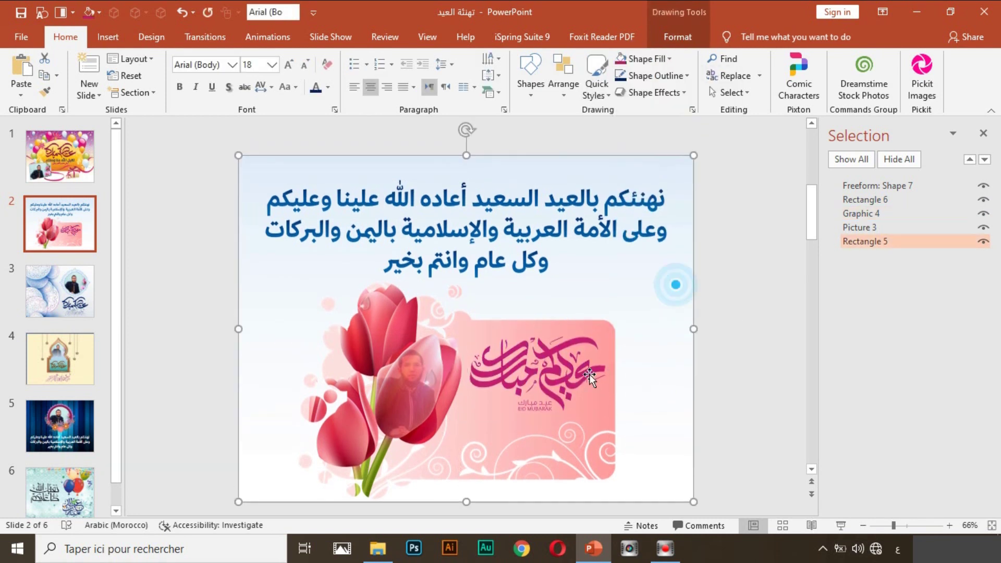
{"action": "left_click", "coordinate": [373, 409]}
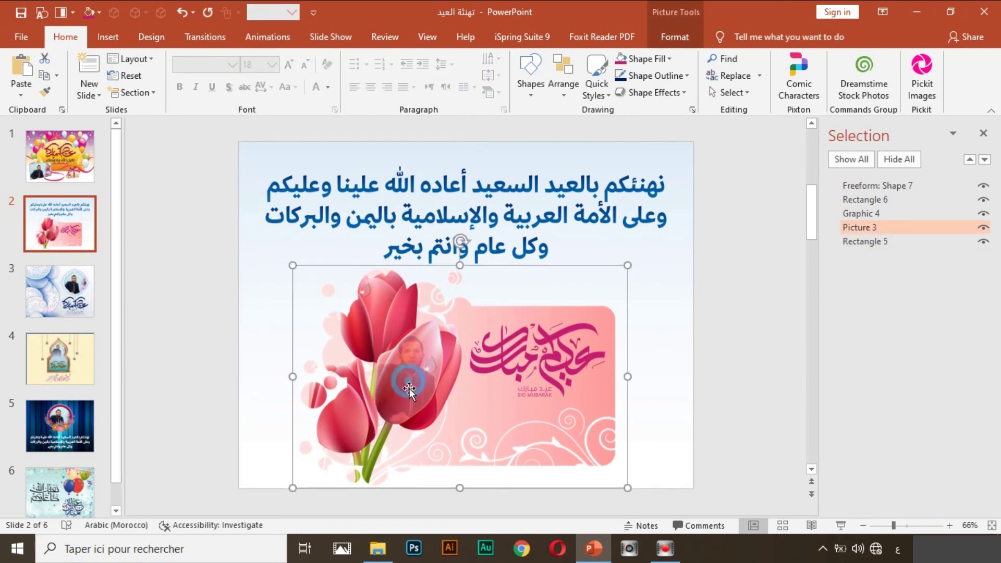
{"action": "left_click", "coordinate": [405, 420]}
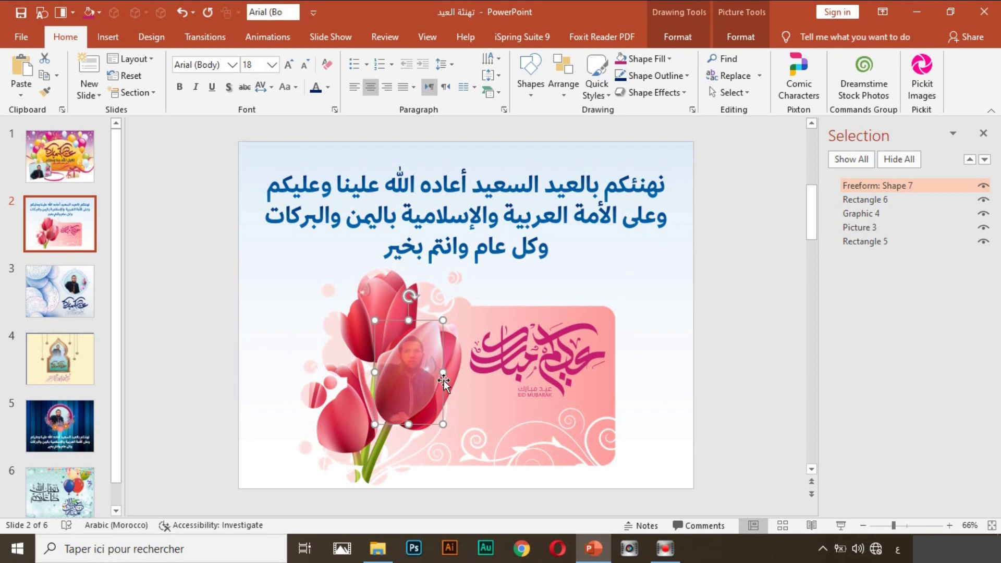
{"action": "left_click", "coordinate": [983, 186]}
{"action": "left_click", "coordinate": [984, 187]}
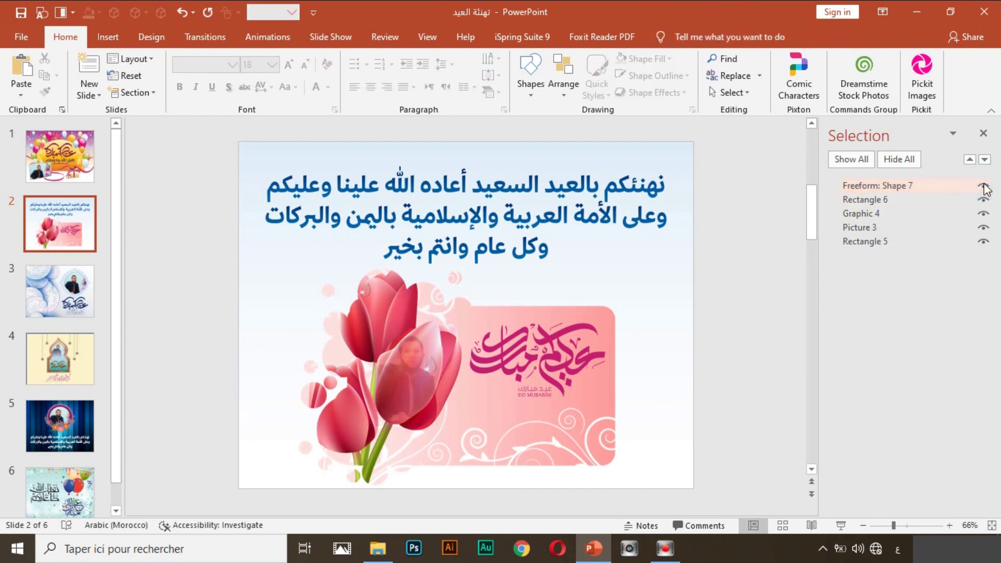
{"action": "left_click", "coordinate": [983, 186]}
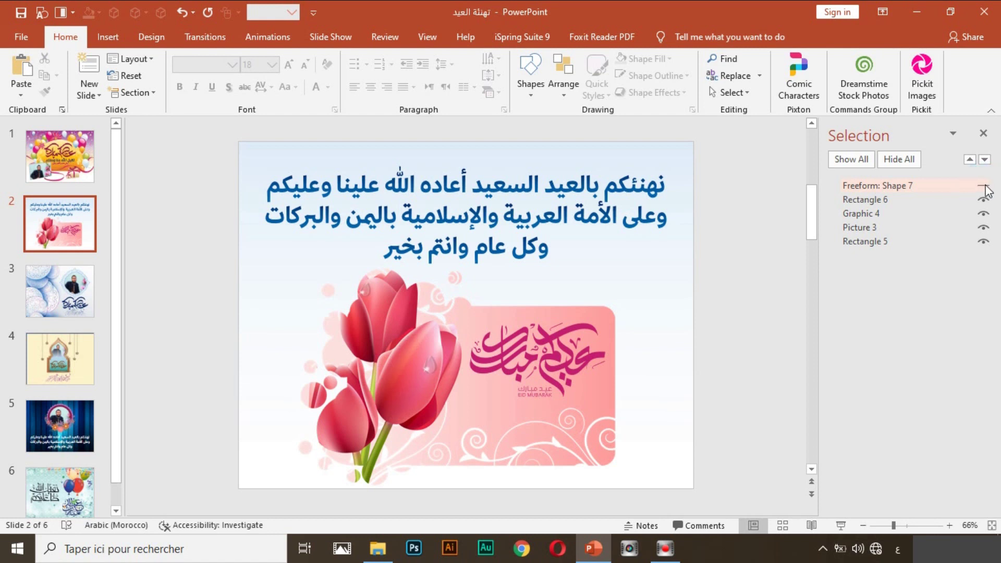
{"action": "left_click", "coordinate": [984, 187]}
{"action": "left_click", "coordinate": [415, 384]}
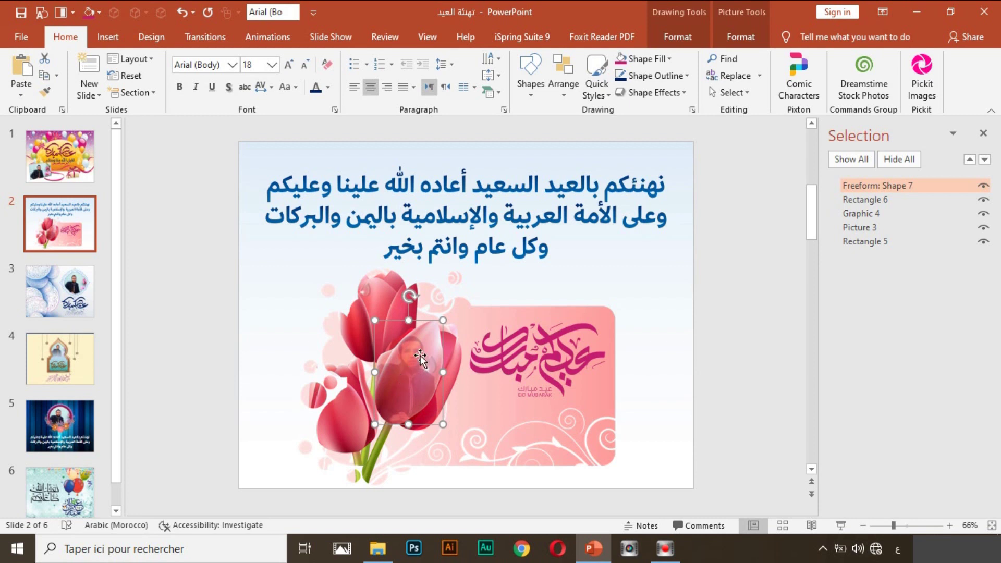
Step: Open the Home tab's Shape Fill menu for the portrait freeform shape on slide 2
{"action": "right_click", "coordinate": [391, 380]}
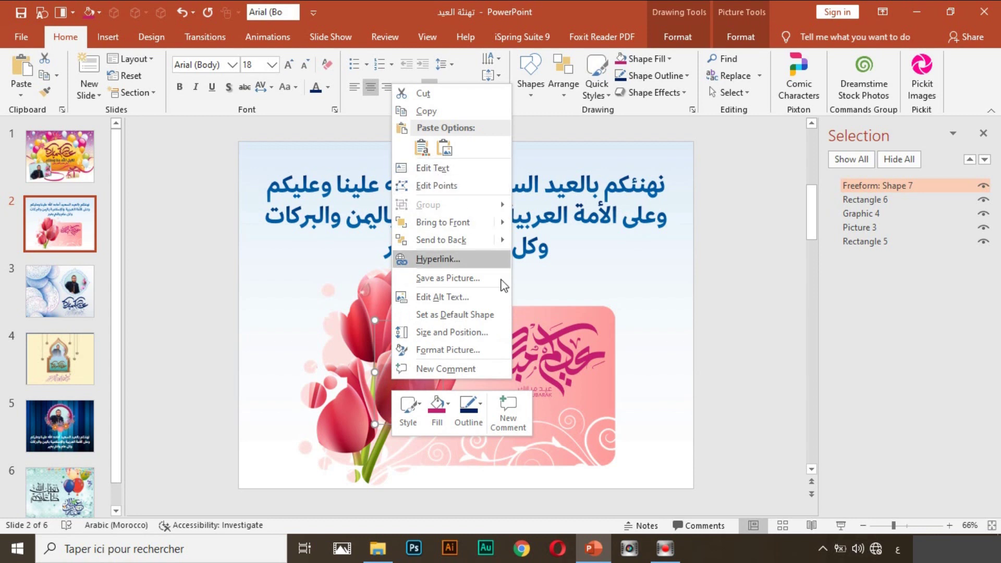
{"action": "left_click", "coordinate": [695, 340]}
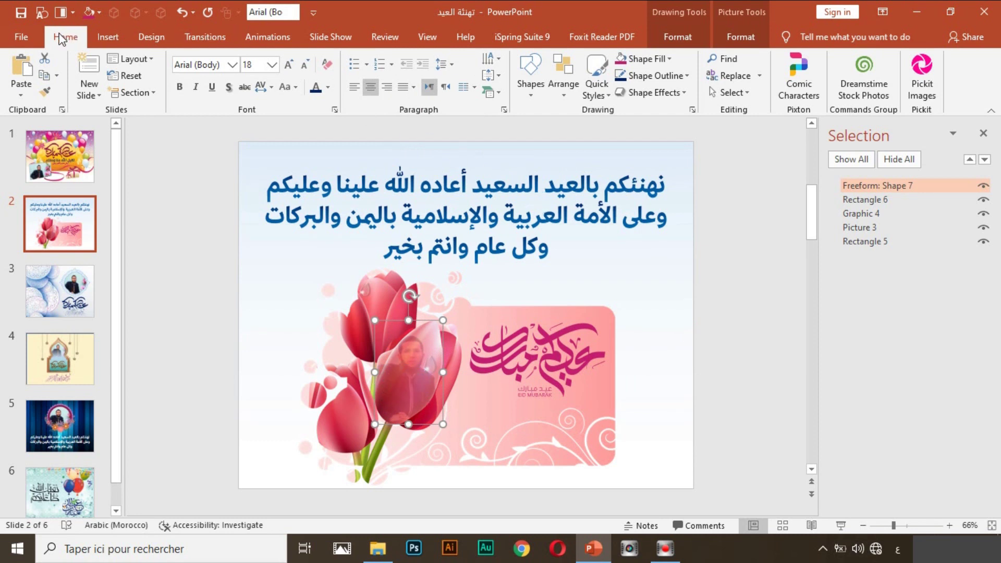
{"action": "left_click", "coordinate": [740, 37]}
{"action": "left_click", "coordinate": [670, 40]}
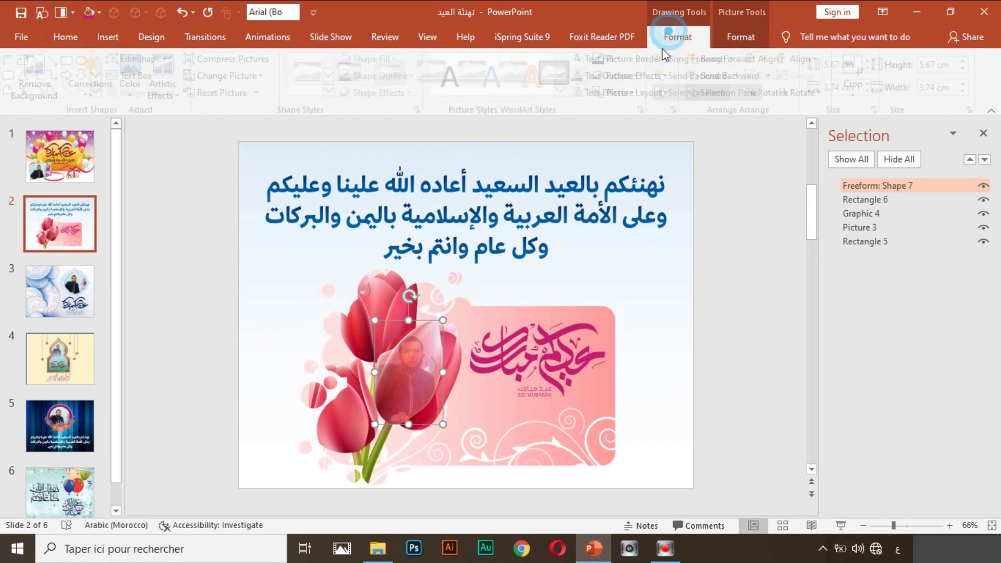
{"action": "left_click", "coordinate": [65, 36]}
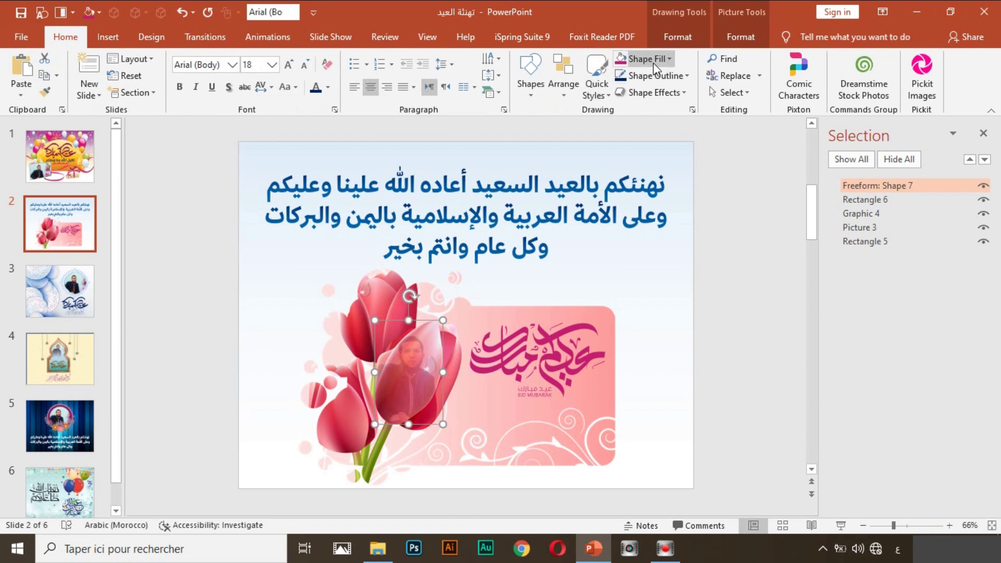
{"action": "left_click", "coordinate": [633, 61]}
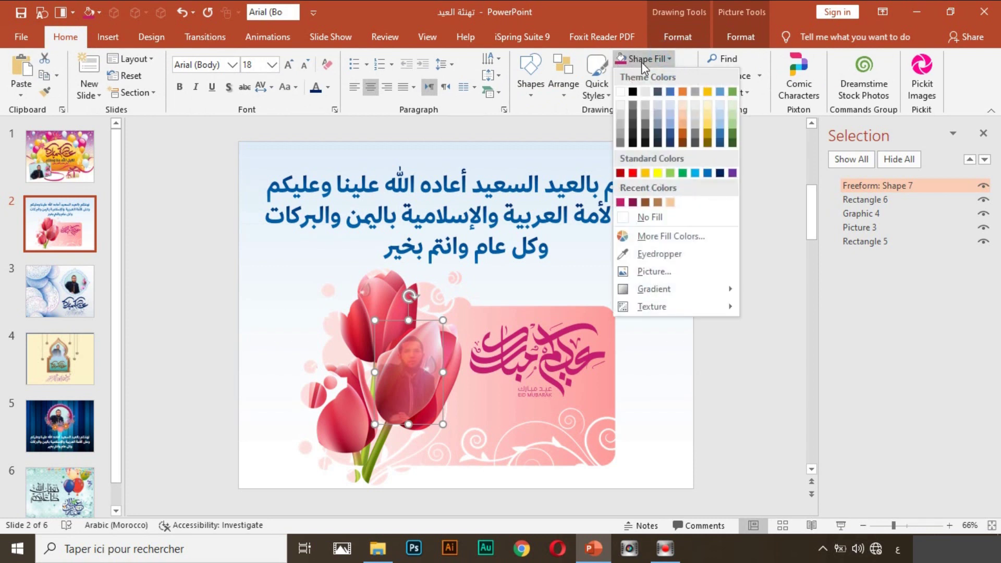
Step: Fill Freeform: Shape 7 with the local picture 7008227-morning-nature-wallpaper-768x432
{"action": "left_click", "coordinate": [645, 272]}
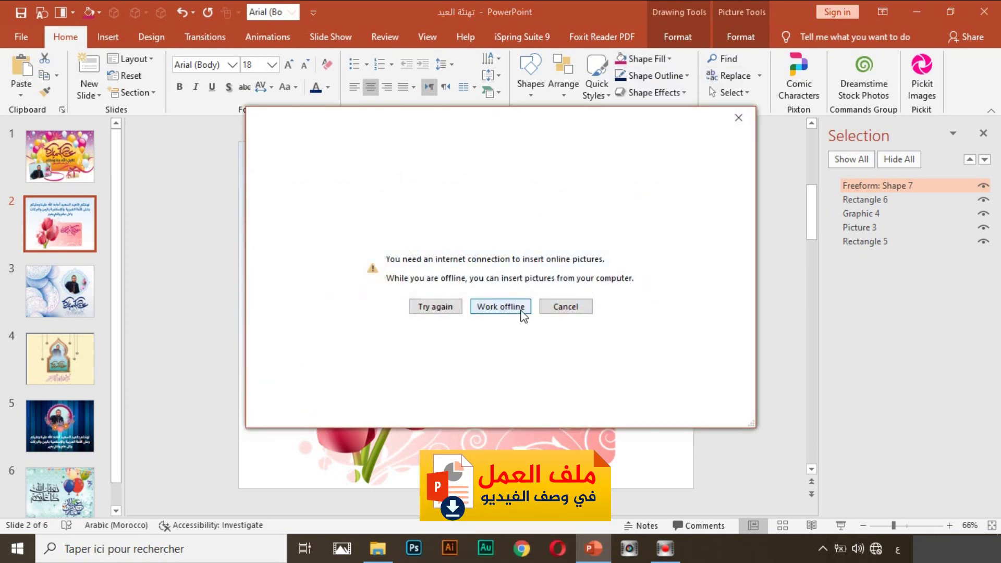
{"action": "left_click", "coordinate": [505, 309]}
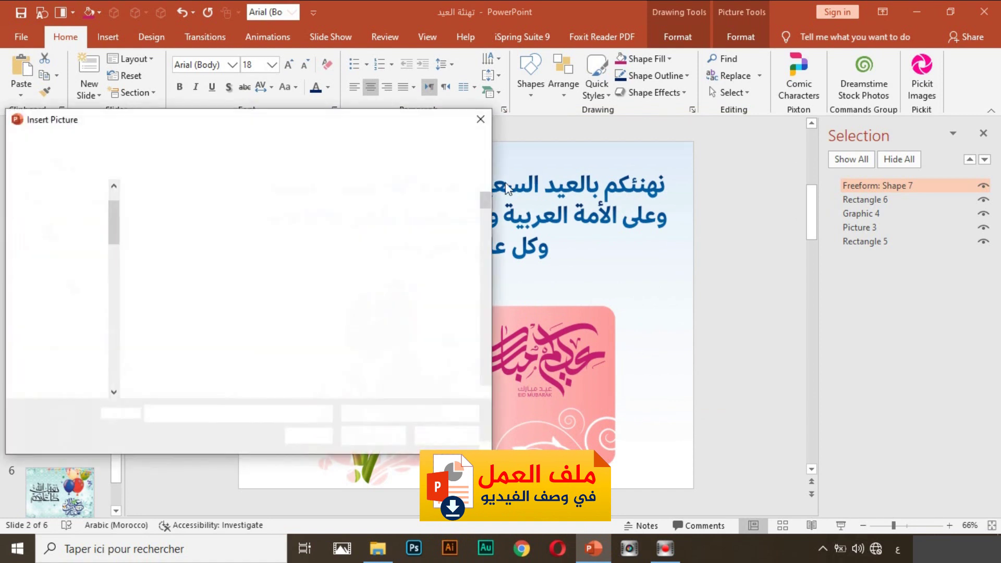
{"action": "left_click_drag", "start_coordinate": [362, 129], "coordinate": [417, 118]}
{"action": "mouse_move", "coordinate": [546, 195]}
{"action": "left_mouse_down"}
{"action": "mouse_move", "coordinate": [549, 270]}
{"action": "mouse_move", "coordinate": [557, 249]}
{"action": "left_mouse_up"}
{"action": "left_click", "coordinate": [229, 342]}
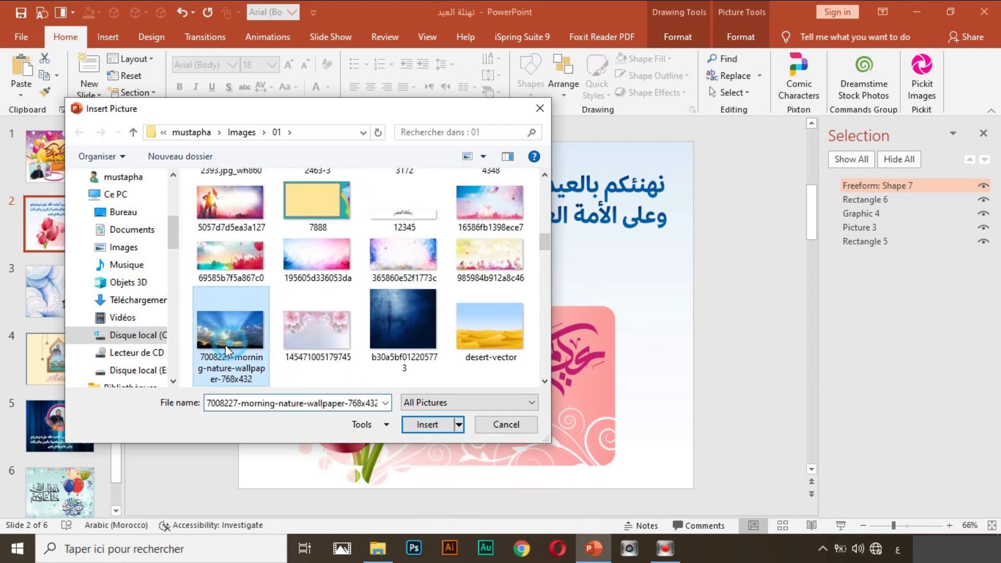
{"action": "left_click", "coordinate": [435, 432]}
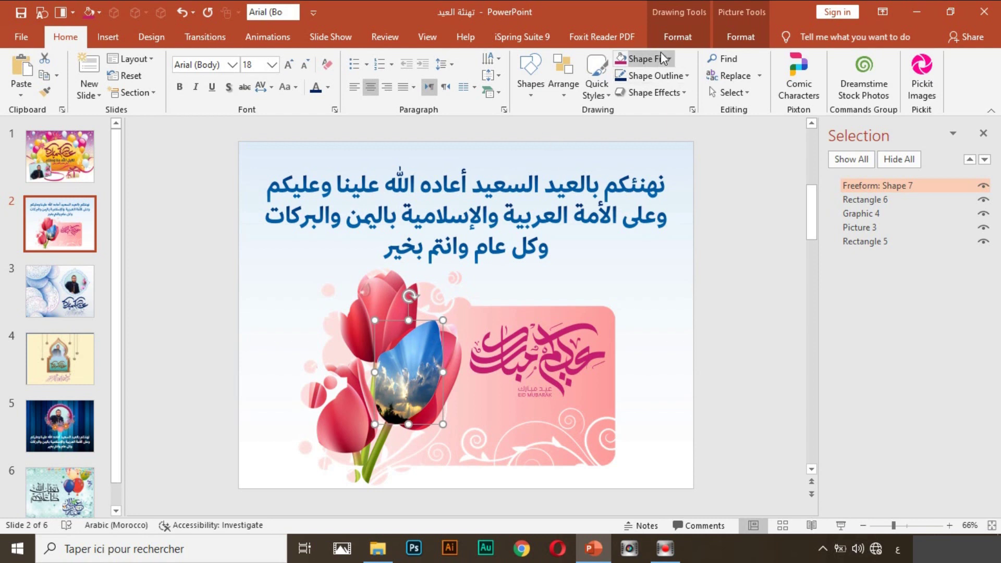
Step: In Format Picture, increase the transparency of the tulip shape's sky photo fill
{"action": "left_click", "coordinate": [672, 37]}
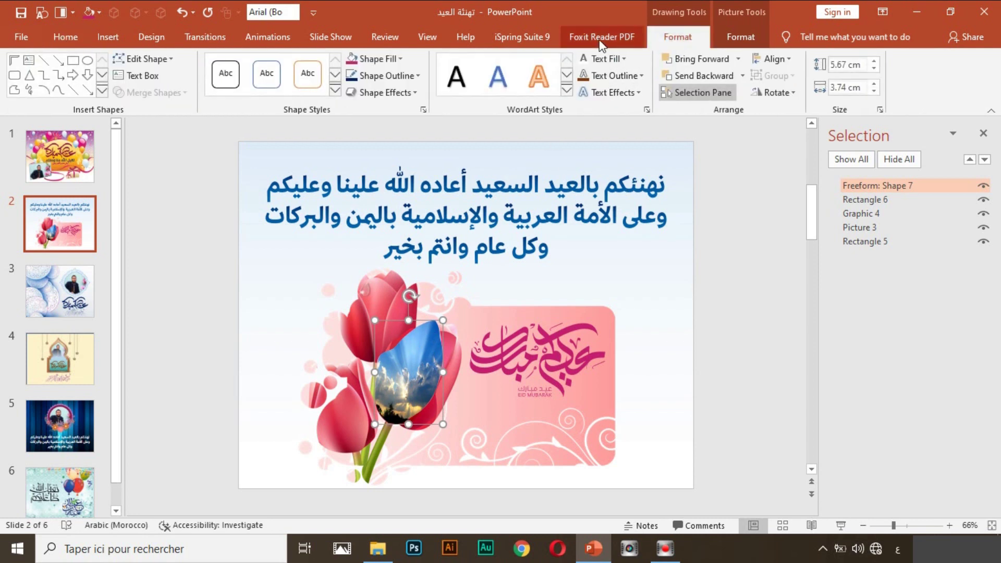
{"action": "left_click", "coordinate": [55, 37]}
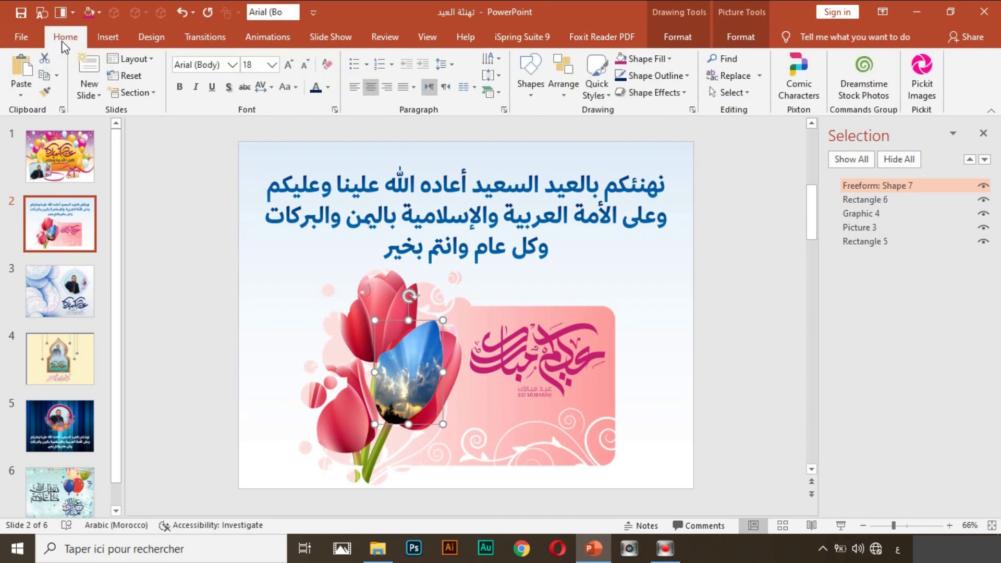
{"action": "left_click", "coordinate": [678, 37]}
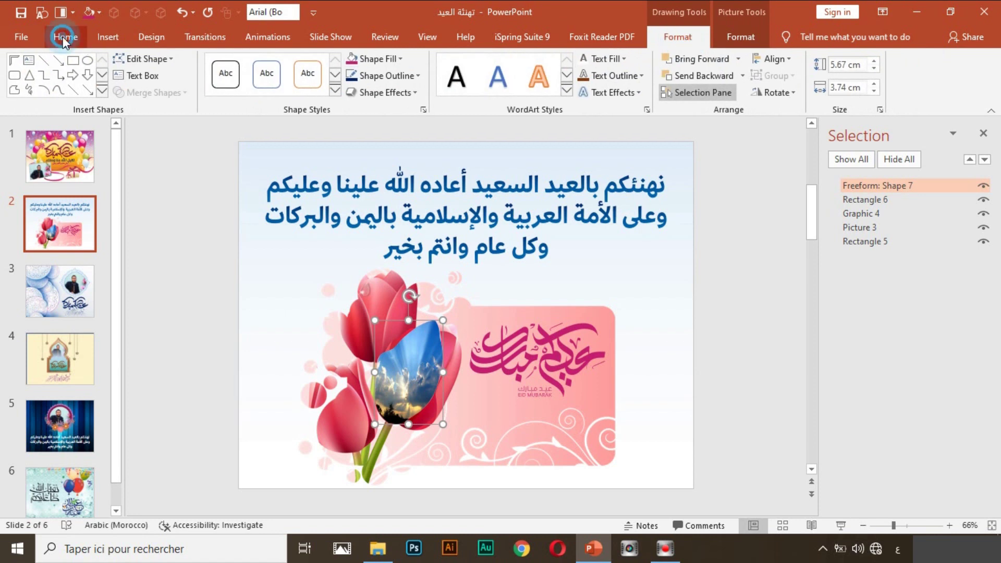
{"action": "left_click", "coordinate": [63, 37]}
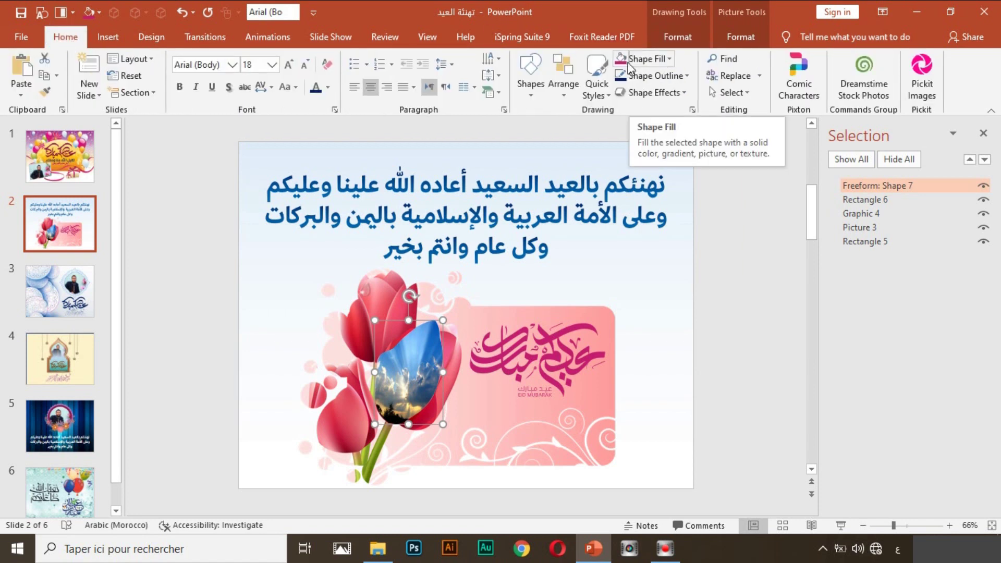
{"action": "left_click", "coordinate": [658, 61]}
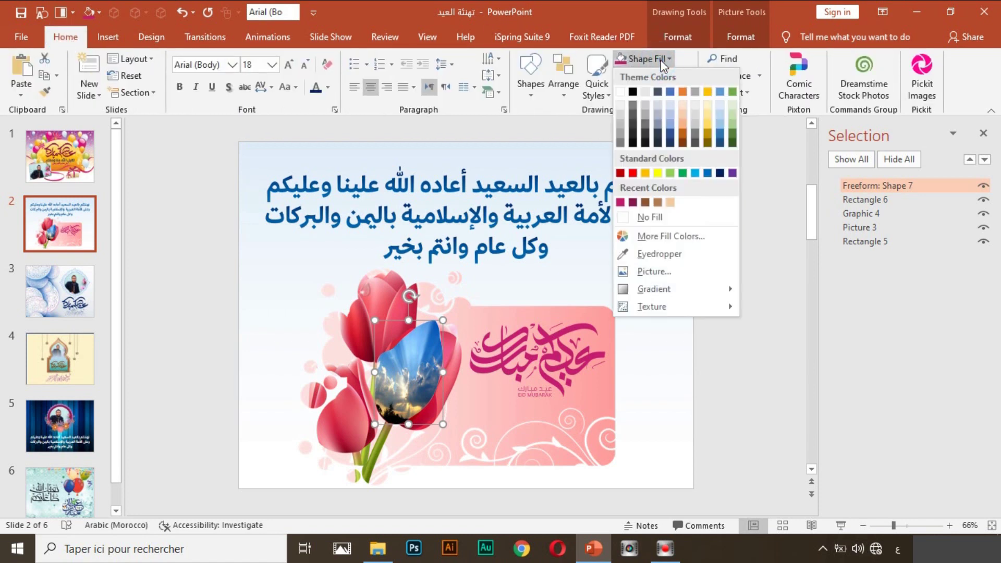
{"action": "mouse_move", "coordinate": [653, 289]}
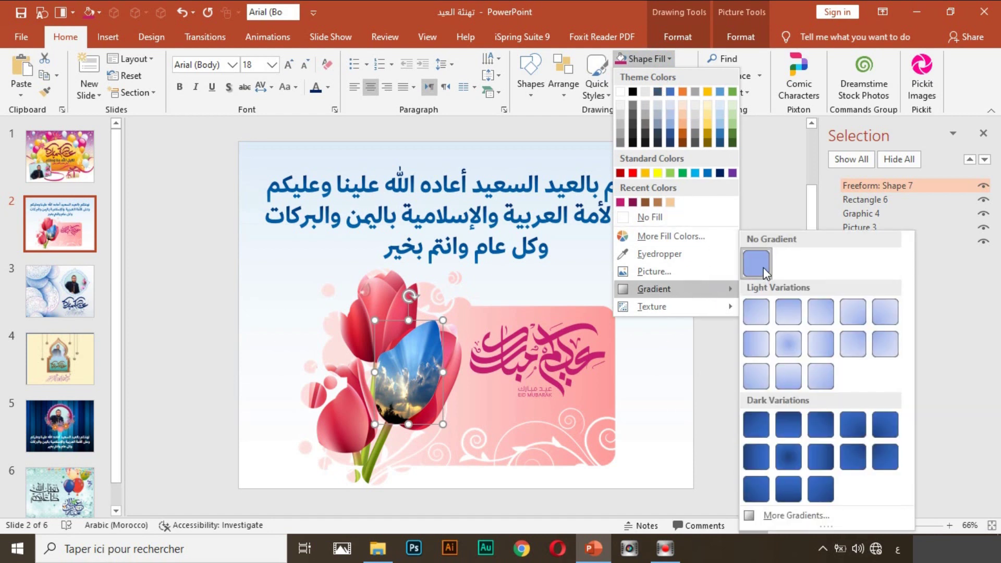
{"action": "left_click", "coordinate": [779, 516]}
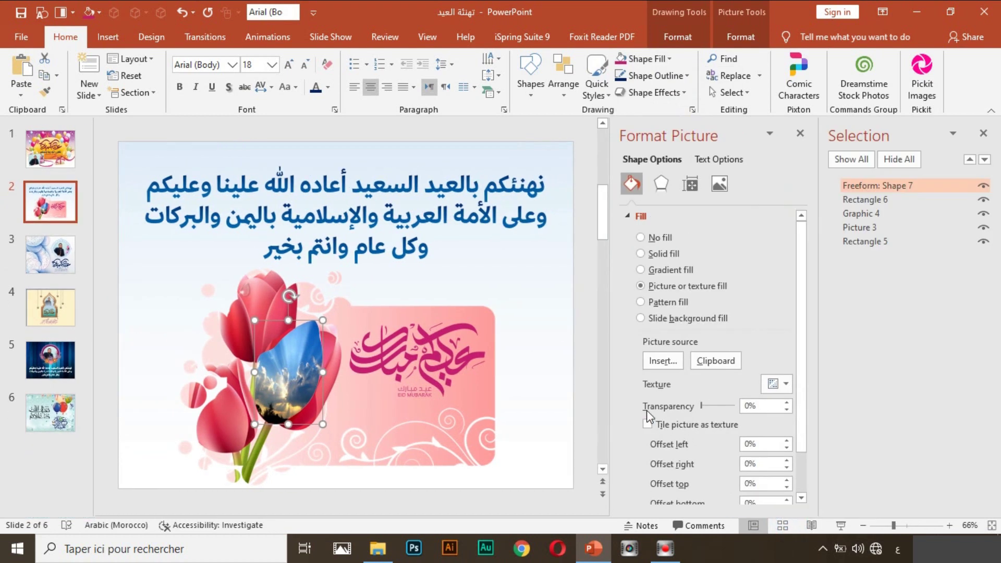
{"action": "left_click_drag", "start_coordinate": [701, 405], "coordinate": [724, 404]}
Step: Undo the picture fill to bring back the portrait, then go to slide 3
{"action": "left_click", "coordinate": [184, 13]}
{"action": "left_click", "coordinate": [183, 13]}
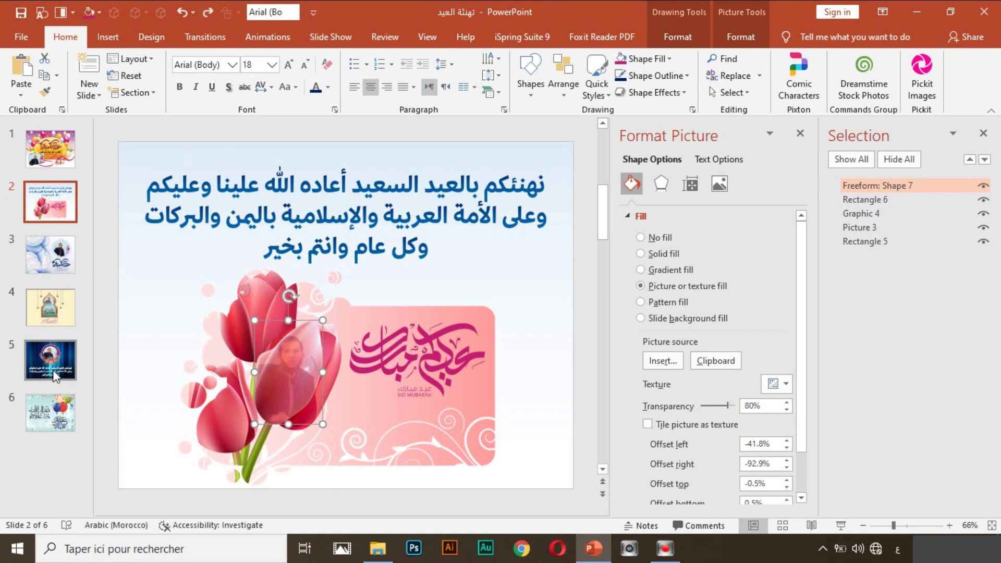
{"action": "left_click", "coordinate": [52, 258]}
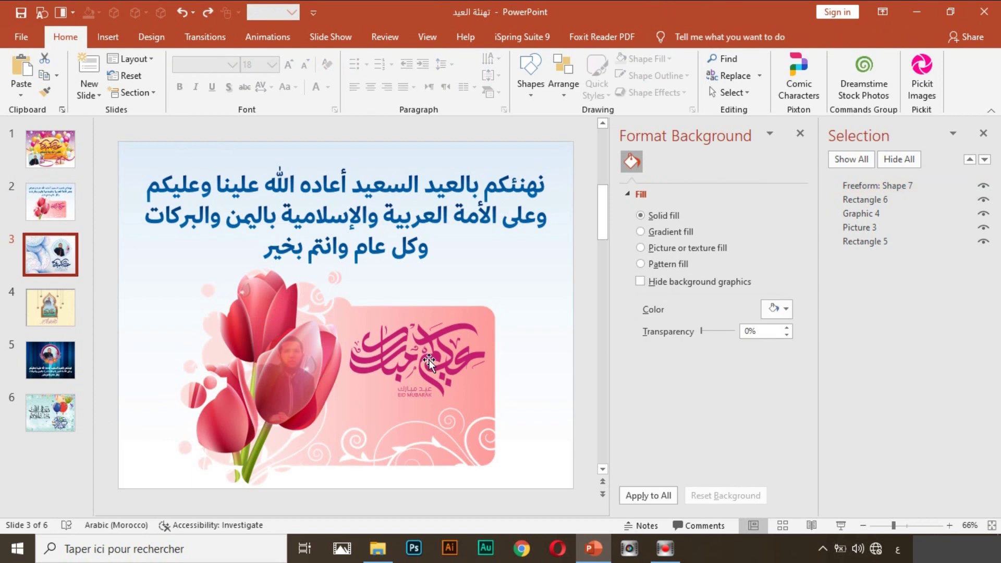
{"action": "left_click", "coordinate": [456, 260]}
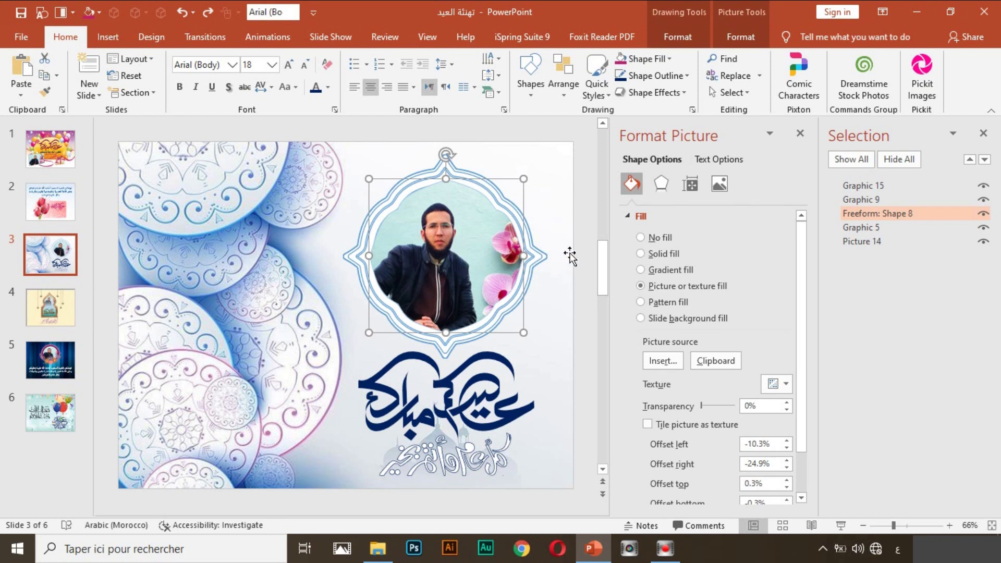
{"action": "left_click", "coordinate": [801, 135]}
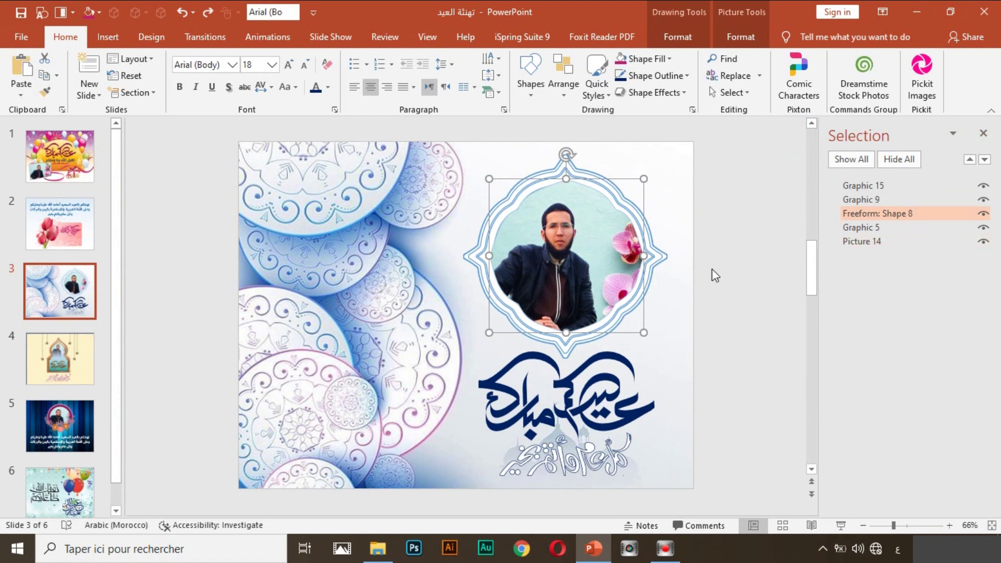
{"action": "left_click", "coordinate": [771, 248]}
{"action": "left_click", "coordinate": [893, 213]}
{"action": "left_click", "coordinate": [983, 214]}
{"action": "left_click", "coordinate": [984, 214]}
{"action": "left_click", "coordinate": [984, 215]}
{"action": "left_click", "coordinate": [984, 215]}
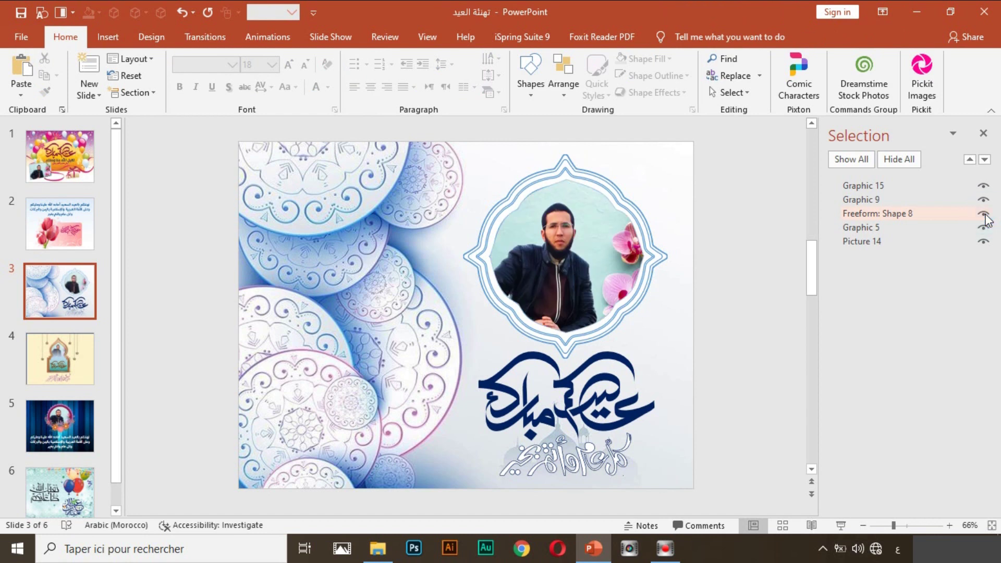
{"action": "left_click", "coordinate": [603, 179]}
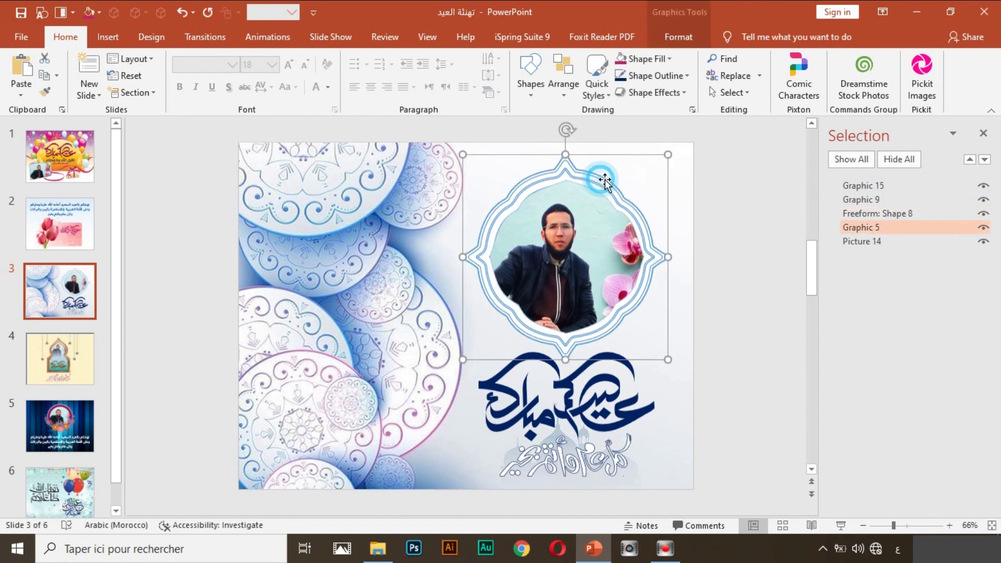
{"action": "left_click", "coordinate": [658, 61]}
{"action": "left_click", "coordinate": [677, 37]}
{"action": "left_click", "coordinate": [677, 37]}
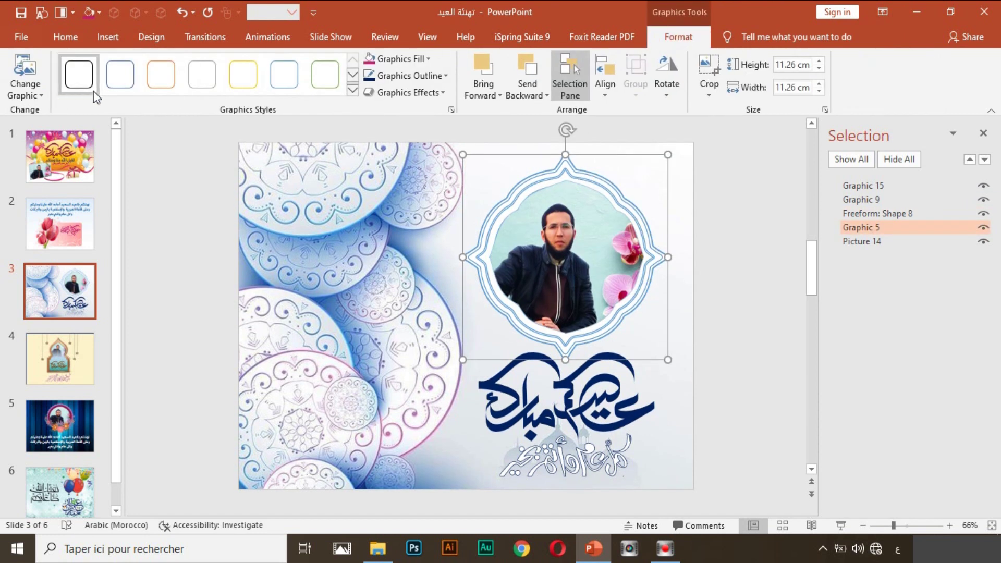
{"action": "left_click", "coordinate": [243, 74]}
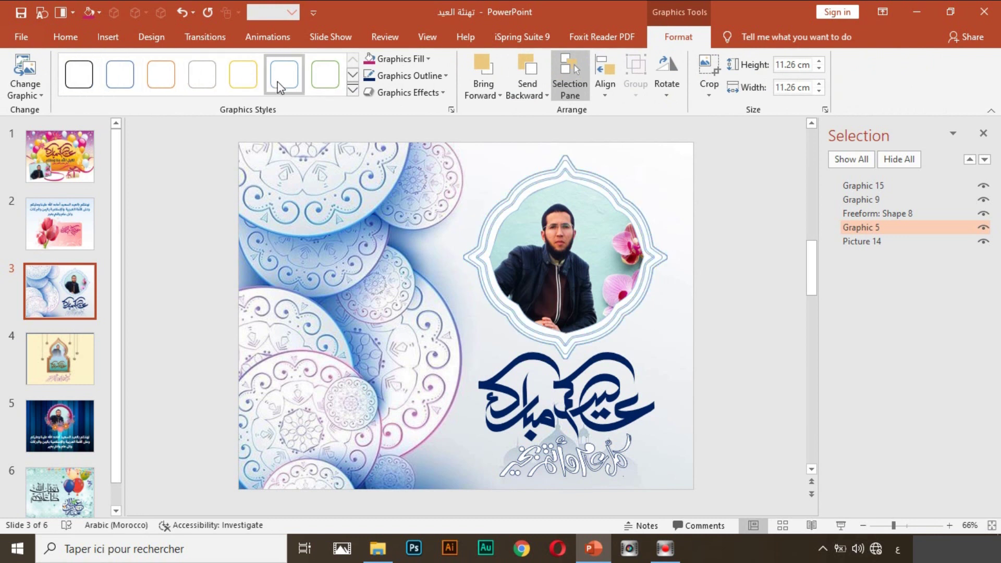
{"action": "left_click", "coordinate": [351, 74]}
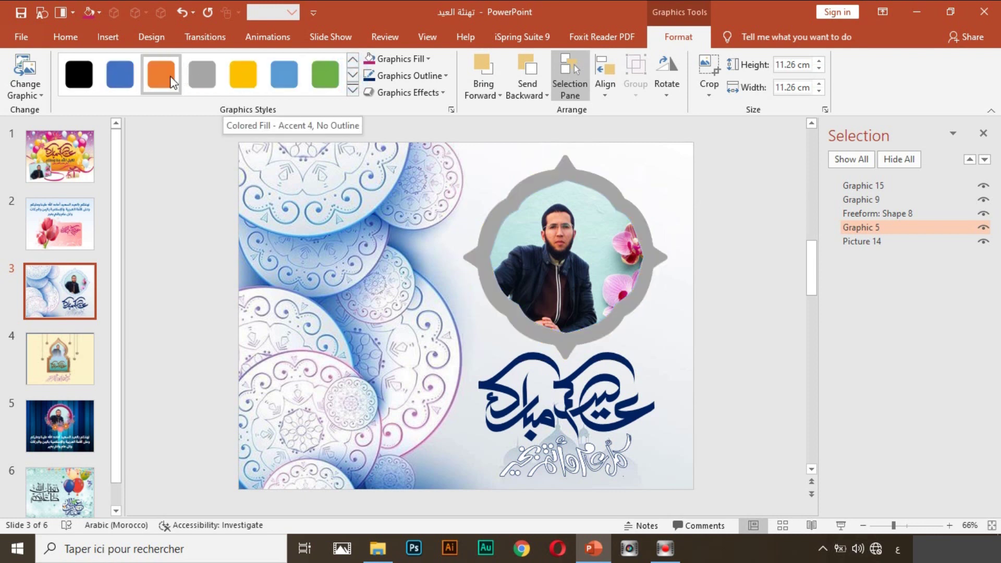
{"action": "left_click", "coordinate": [568, 248]}
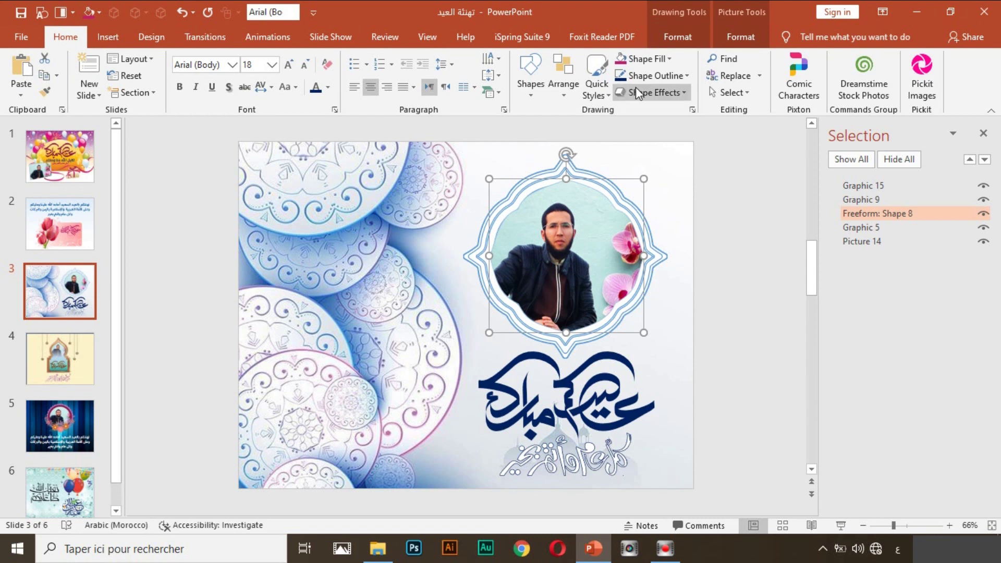
{"action": "left_click", "coordinate": [654, 61]}
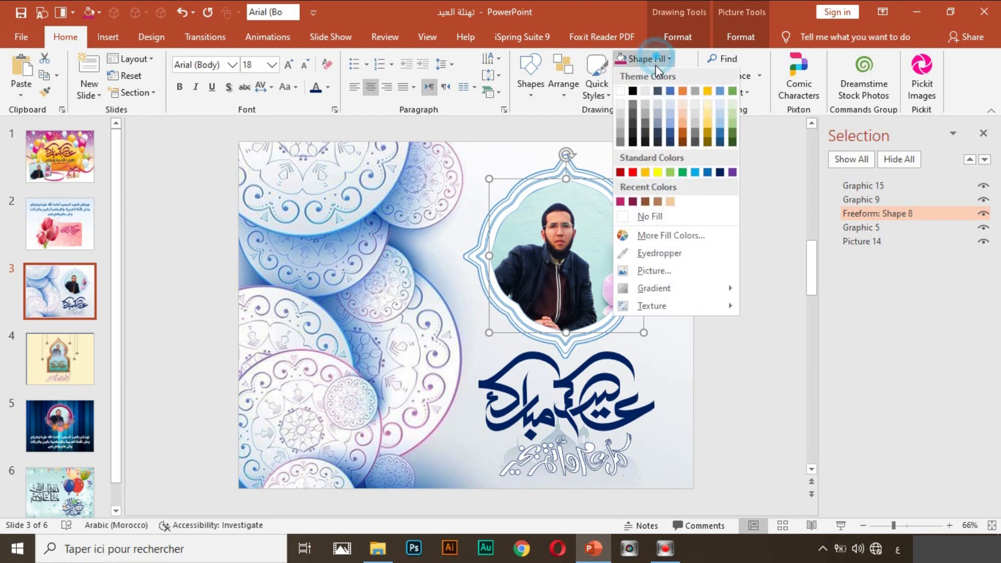
{"action": "left_click", "coordinate": [648, 272]}
{"action": "left_click", "coordinate": [501, 308]}
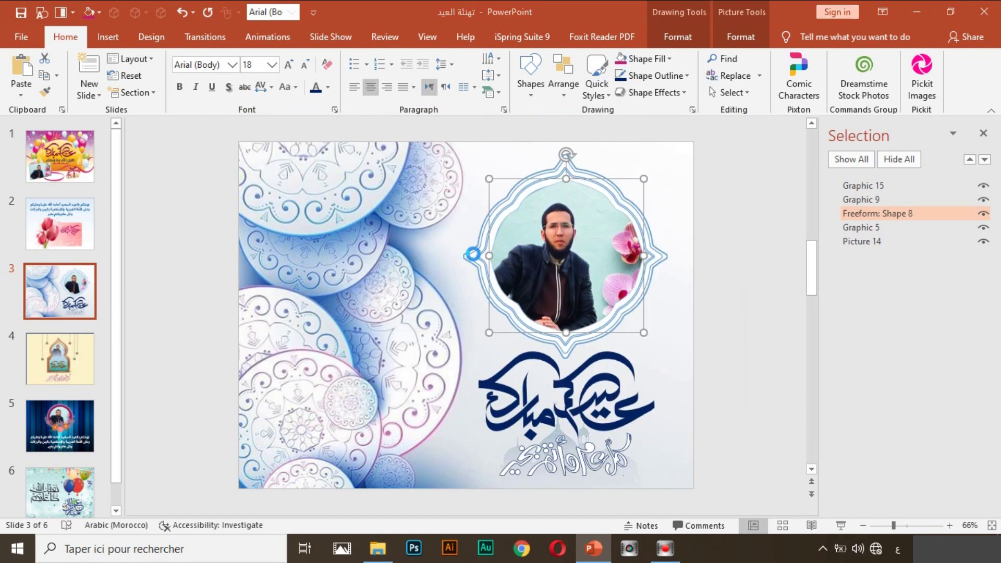
{"action": "left_click", "coordinate": [472, 254]}
{"action": "left_click_drag", "start_coordinate": [543, 193], "coordinate": [543, 201]}
{"action": "double_click", "coordinate": [406, 208]}
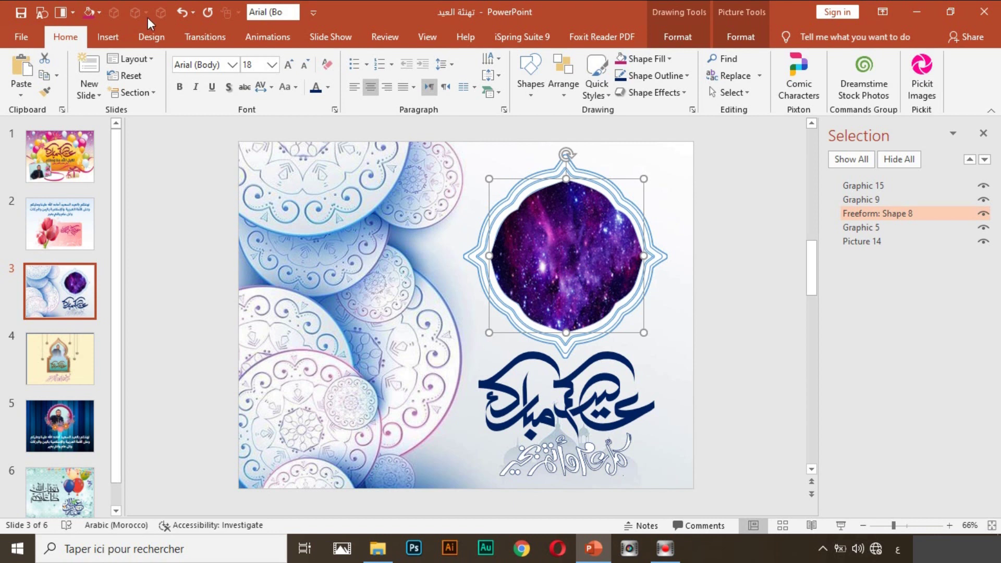
{"action": "left_click", "coordinate": [181, 13]}
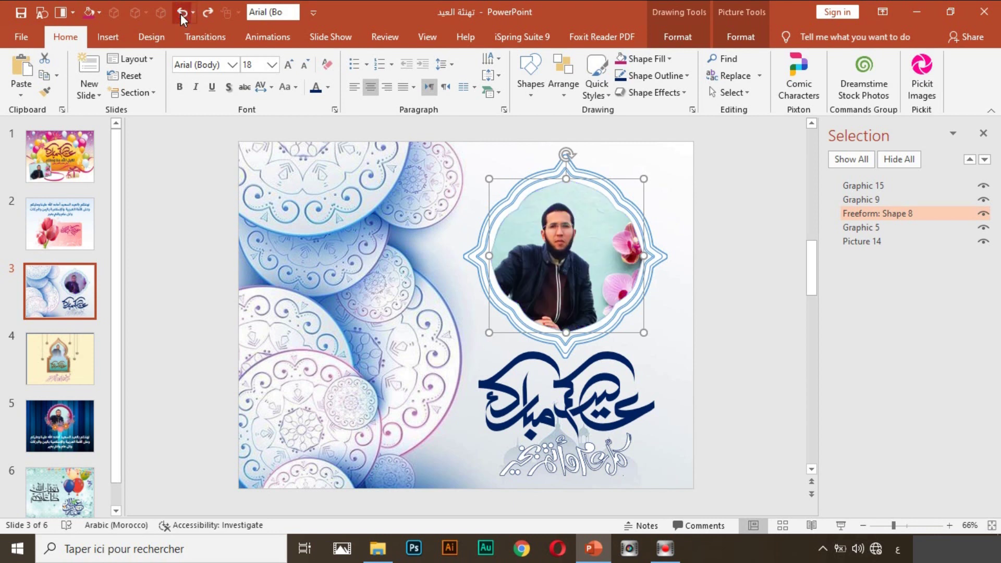
Step: Move the Eid Mubarak calligraphy around and nudge the lower calligraphy upward on slide 3
{"action": "left_click", "coordinate": [593, 420]}
{"action": "left_click", "coordinate": [553, 463]}
{"action": "left_click", "coordinate": [583, 401]}
{"action": "left_click", "coordinate": [553, 459]}
{"action": "left_click_drag", "start_coordinate": [584, 412], "coordinate": [416, 386]}
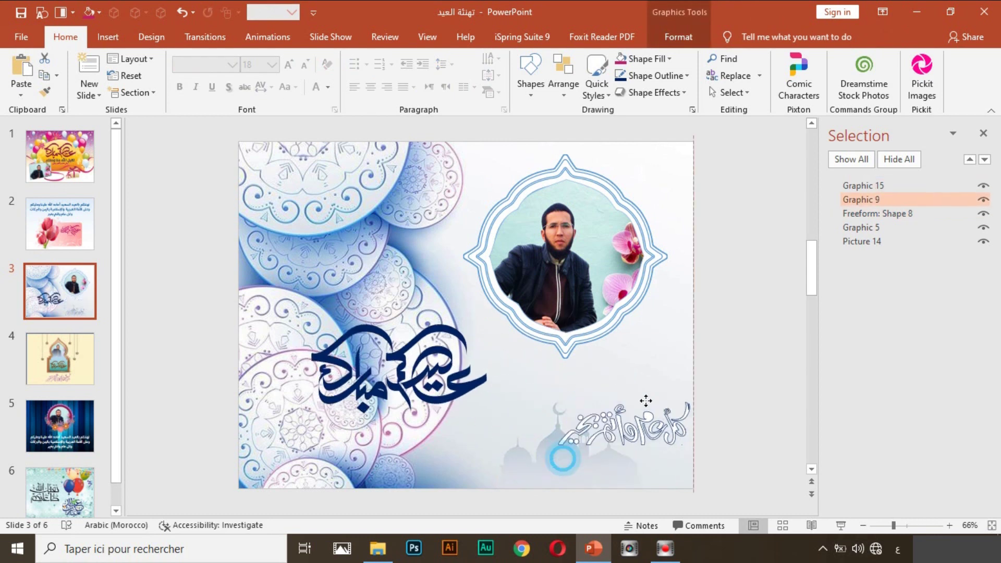
{"action": "left_click_drag", "start_coordinate": [566, 456], "coordinate": [570, 435]}
{"action": "mouse_move", "coordinate": [470, 391]}
{"action": "left_mouse_down"}
{"action": "mouse_move", "coordinate": [580, 407]}
{"action": "mouse_move", "coordinate": [548, 445]}
{"action": "left_mouse_up"}
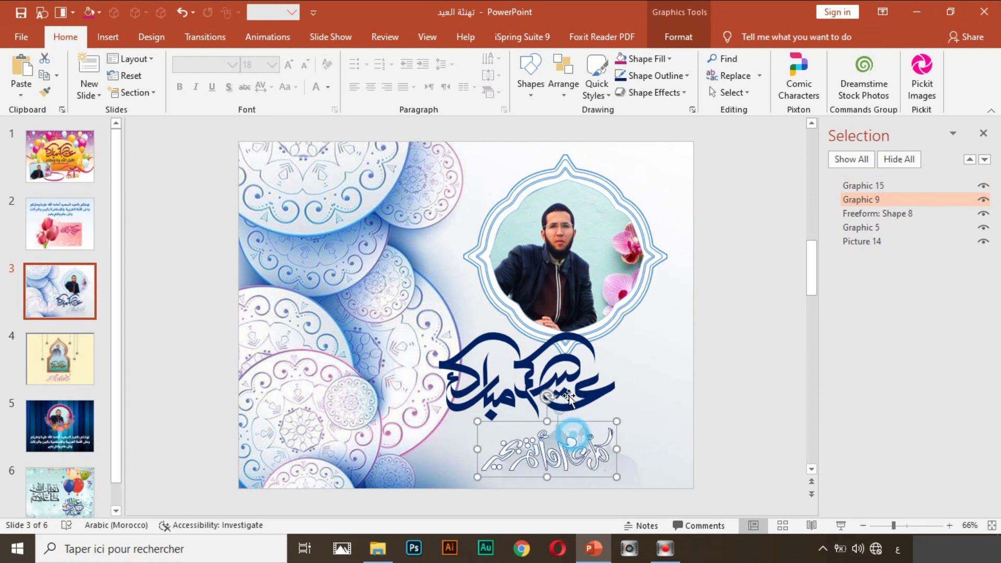
Step: Select the photo and its frame together and drag them left, then back right
{"action": "left_click", "coordinate": [659, 259]}
{"action": "left_click", "coordinate": [660, 259], "text": "shift"}
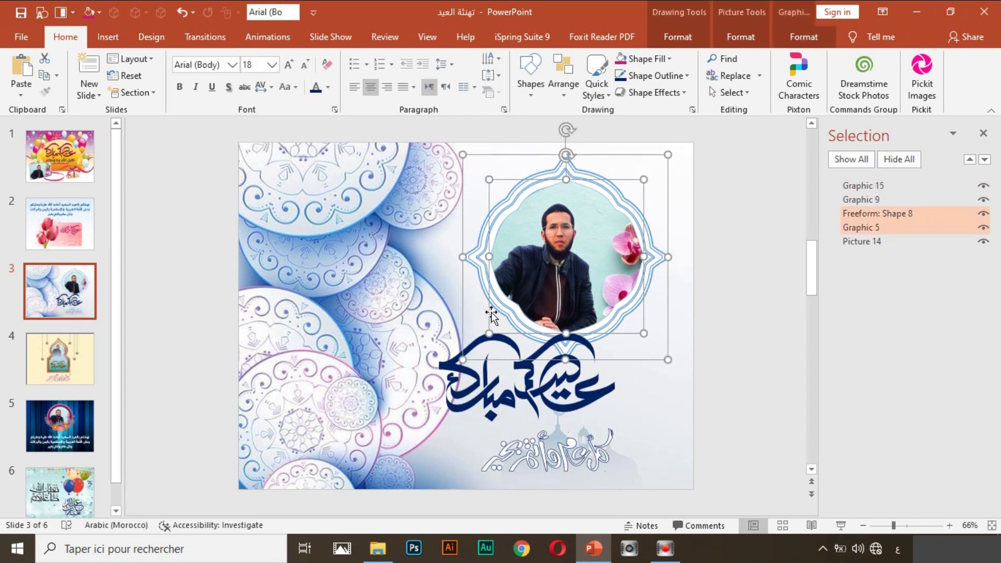
{"action": "left_click_drag", "start_coordinate": [605, 271], "coordinate": [368, 309]}
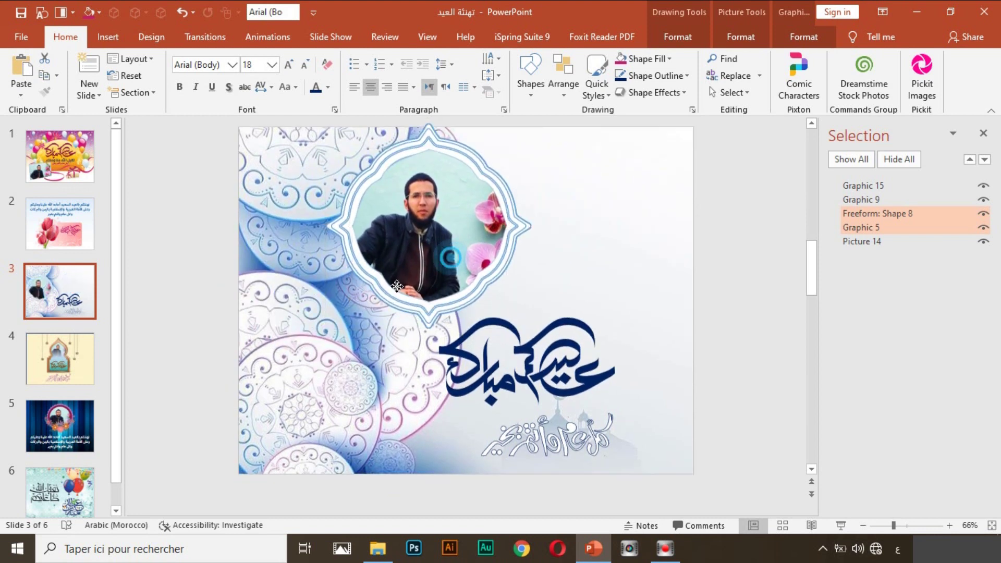
{"action": "mouse_move", "coordinate": [368, 308]}
{"action": "left_mouse_down"}
{"action": "mouse_move", "coordinate": [375, 257]}
{"action": "mouse_move", "coordinate": [546, 309]}
{"action": "left_mouse_up"}
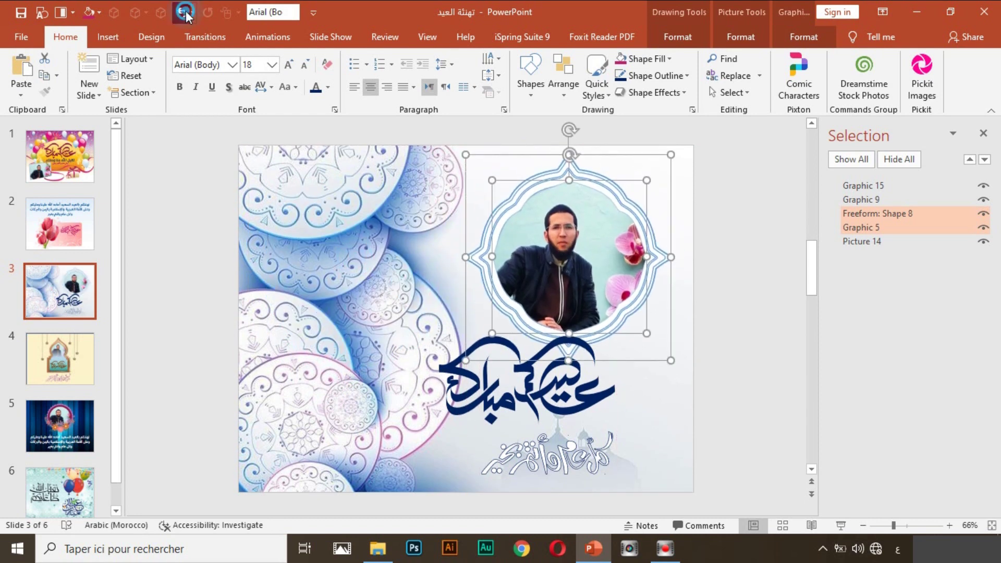
Step: Undo every rearrangement to restore slide 3's layout, then show slide 4
{"action": "left_click", "coordinate": [183, 11]}
{"action": "left_click", "coordinate": [184, 11]}
{"action": "left_click", "coordinate": [184, 11]}
{"action": "left_click", "coordinate": [184, 11]}
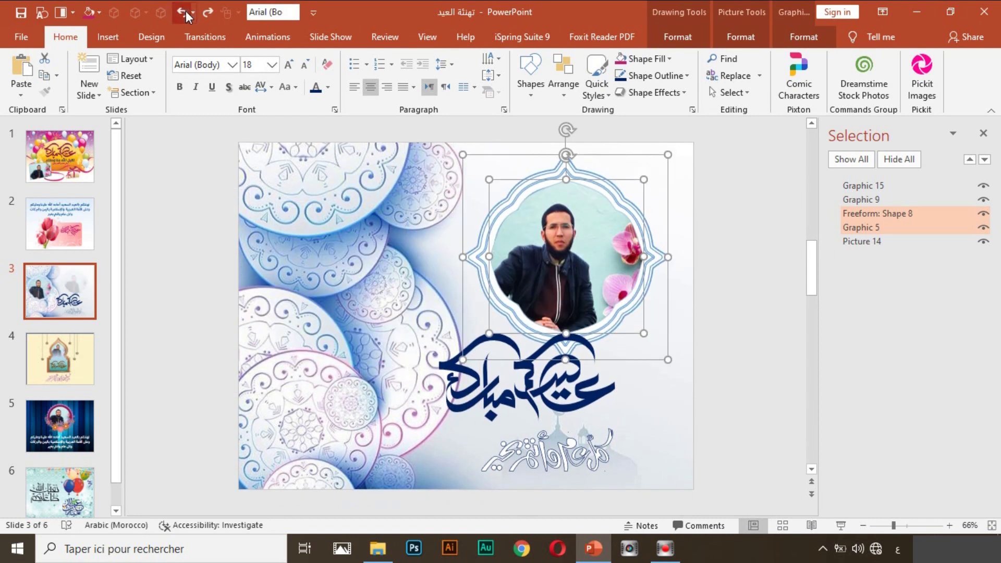
{"action": "left_click", "coordinate": [183, 11]}
{"action": "left_click", "coordinate": [184, 11]}
{"action": "left_click", "coordinate": [183, 11]}
{"action": "left_click", "coordinate": [184, 11]}
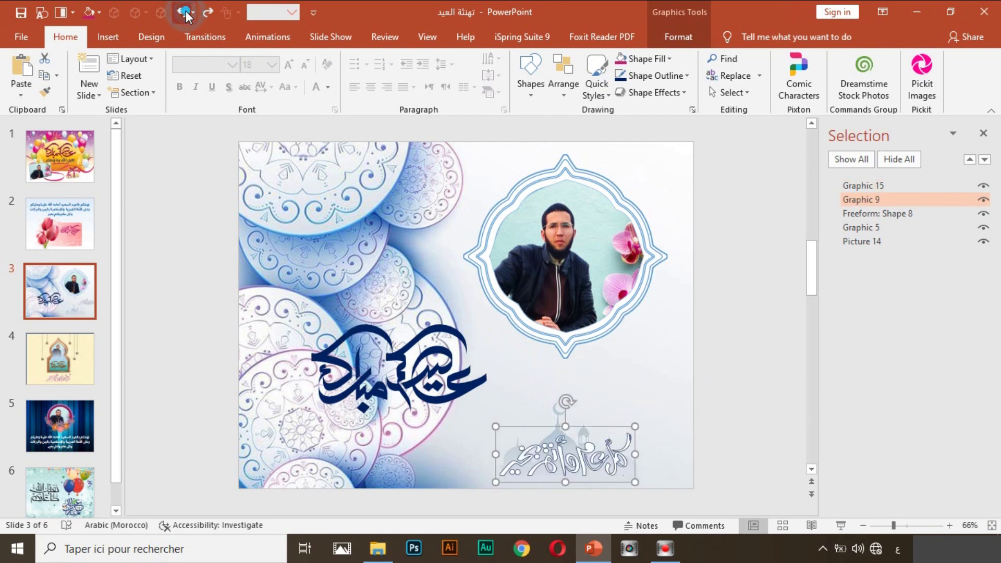
{"action": "left_click", "coordinate": [184, 11]}
{"action": "left_click", "coordinate": [183, 11]}
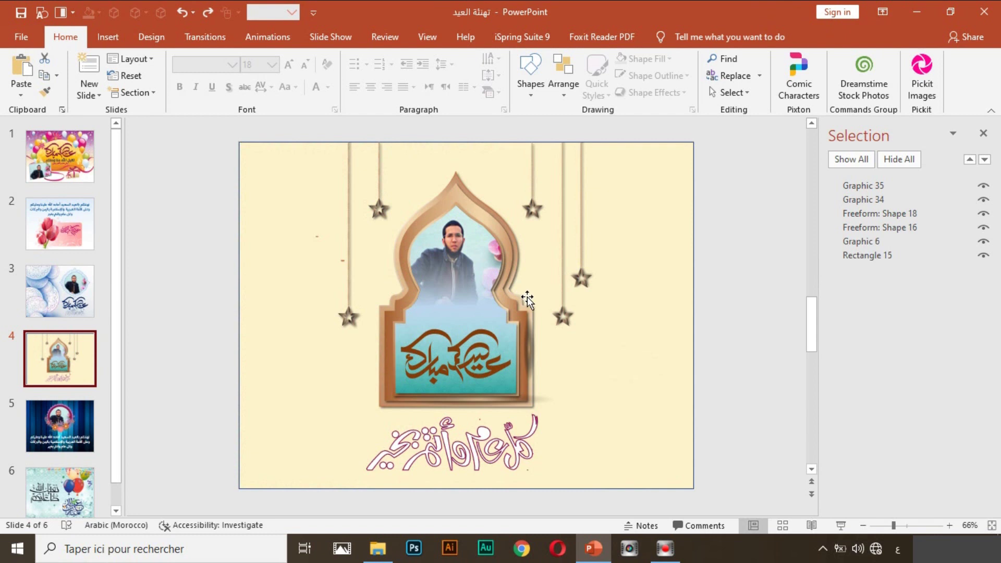
{"action": "left_click", "coordinate": [480, 306]}
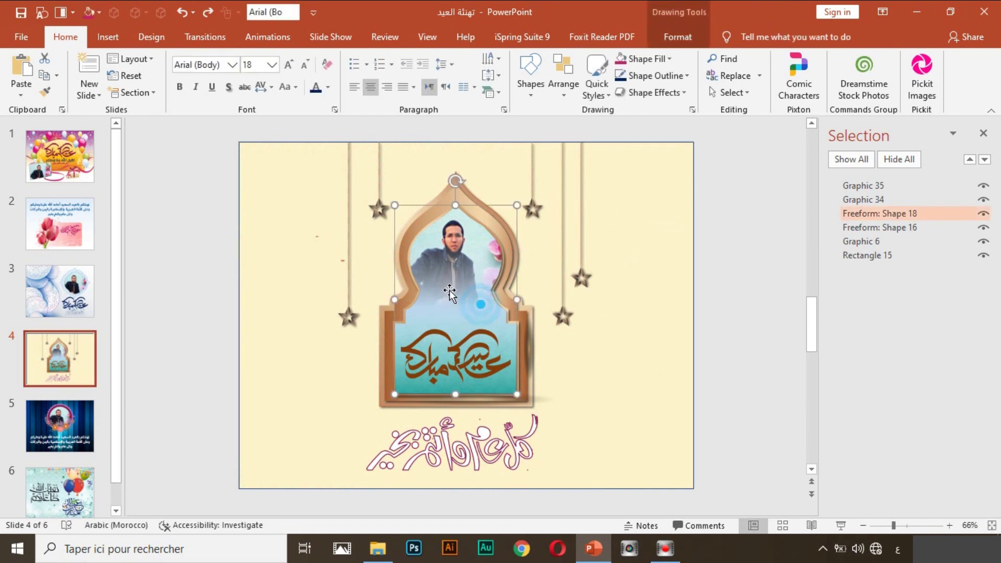
{"action": "left_click", "coordinate": [496, 417]}
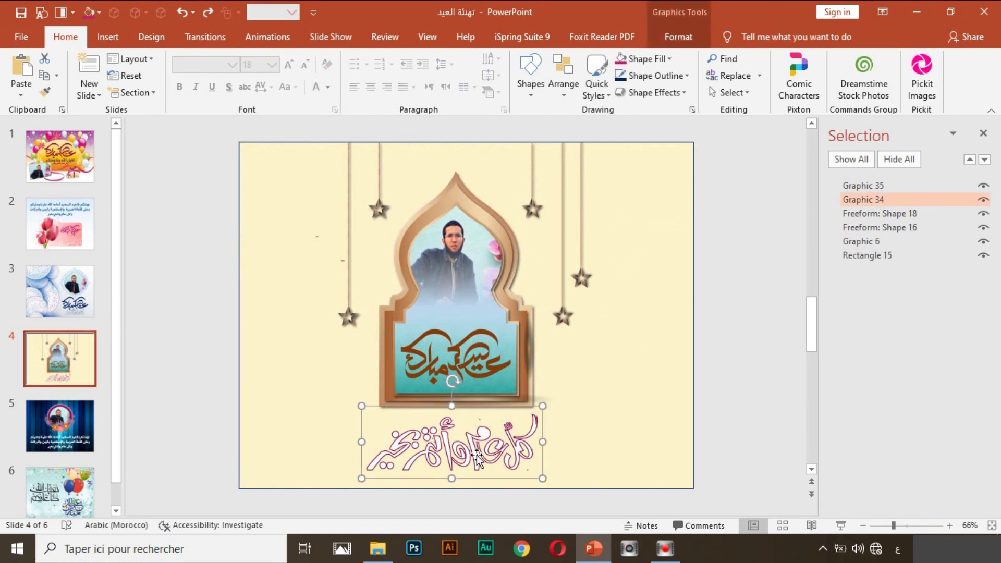
{"action": "left_click", "coordinate": [483, 358]}
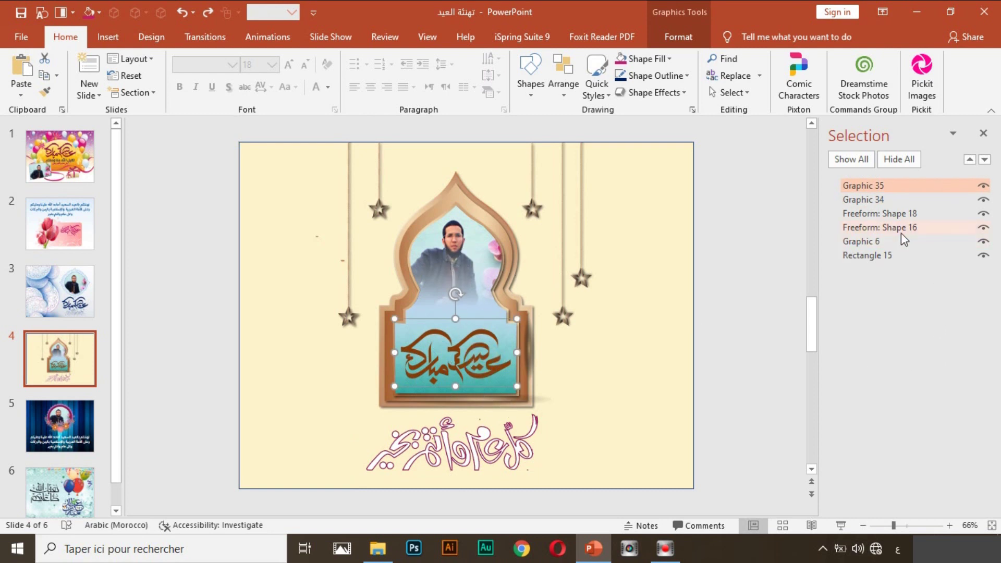
{"action": "left_click", "coordinate": [899, 200]}
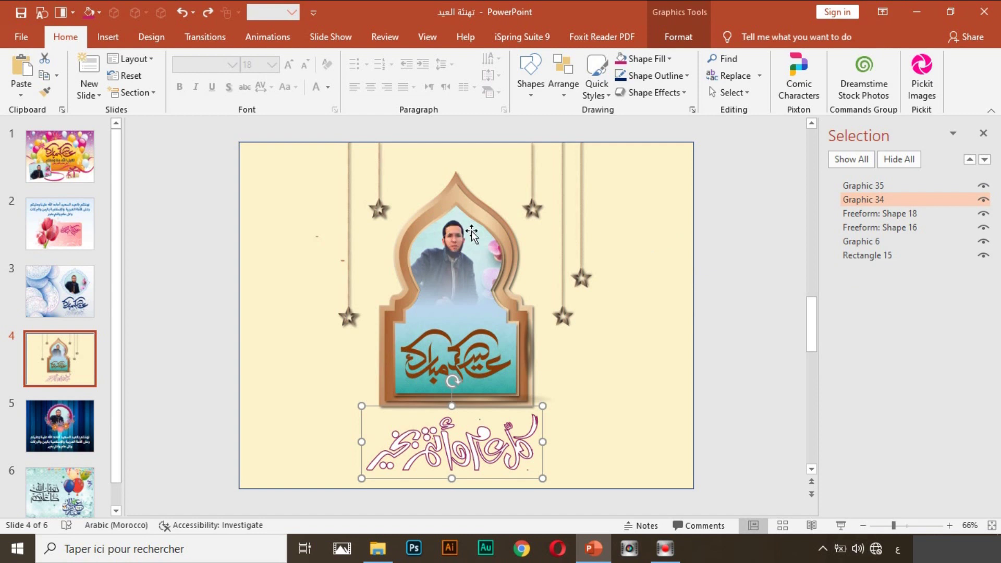
{"action": "left_click", "coordinate": [452, 240]}
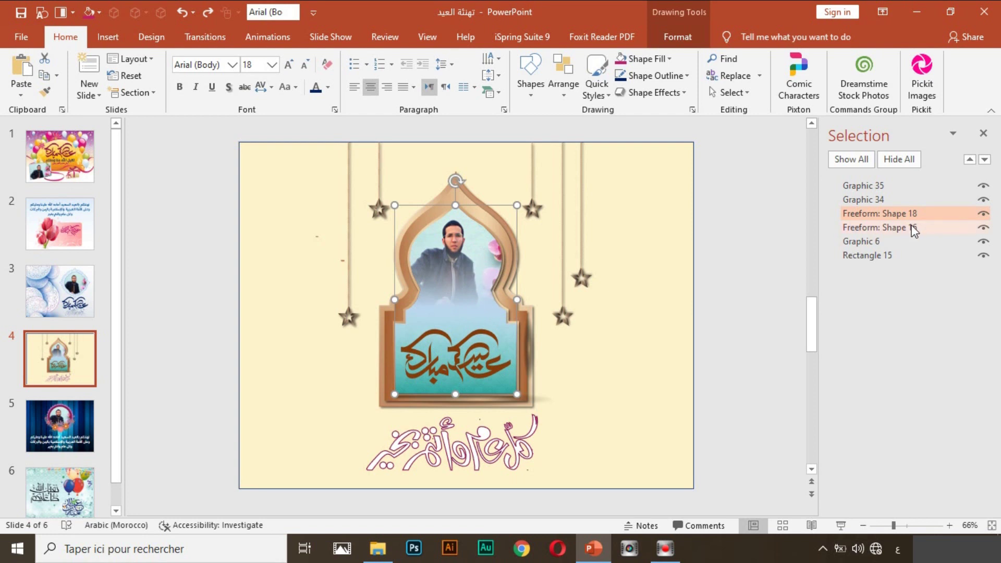
{"action": "left_click", "coordinate": [732, 94]}
{"action": "left_click", "coordinate": [730, 145]}
{"action": "left_click", "coordinate": [729, 92]}
{"action": "left_click", "coordinate": [740, 144]}
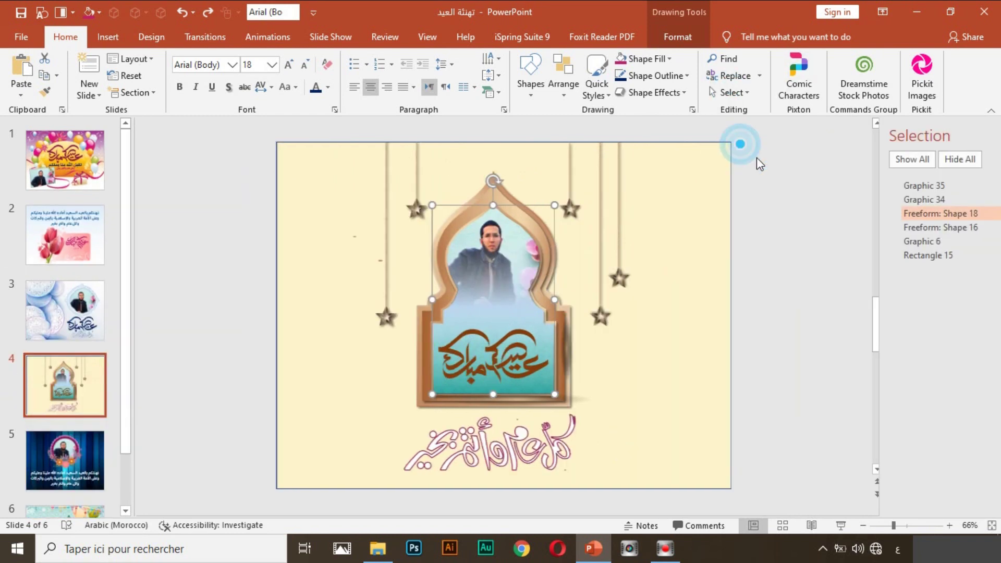
{"action": "left_click", "coordinate": [983, 228]}
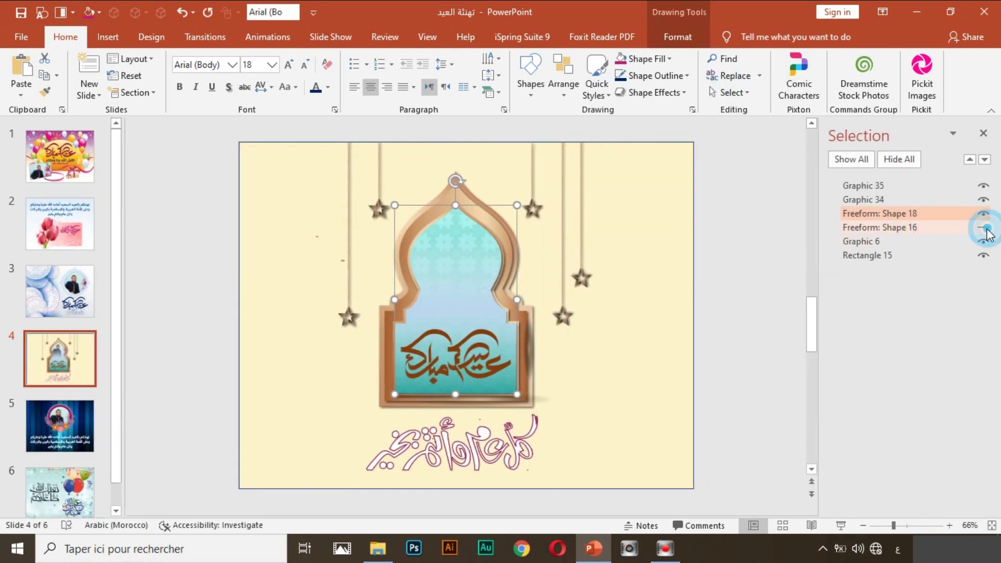
{"action": "left_click", "coordinate": [983, 228]}
{"action": "left_click", "coordinate": [938, 227]}
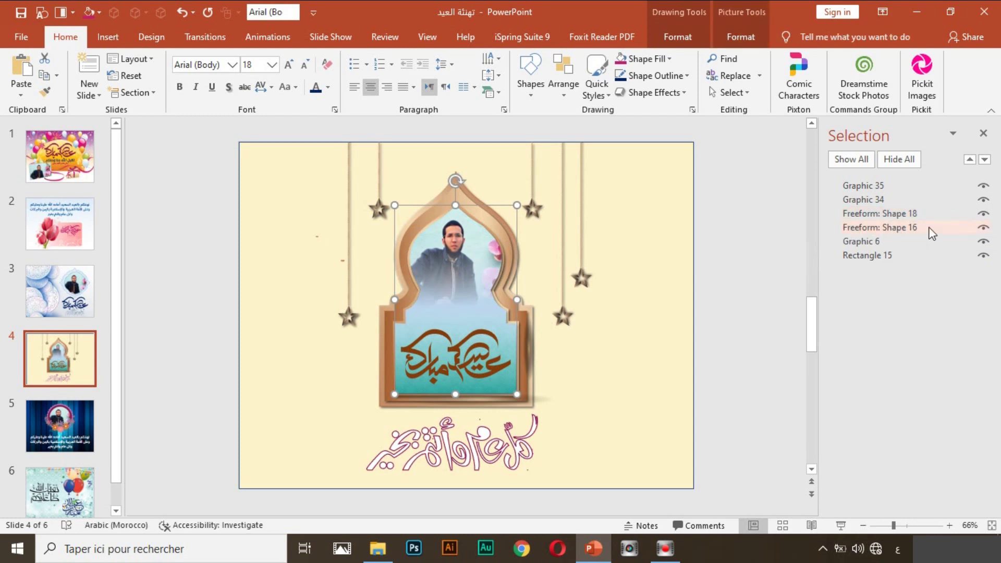
{"action": "left_click", "coordinate": [982, 229]}
{"action": "left_click", "coordinate": [982, 229]}
{"action": "left_click", "coordinate": [983, 228]}
{"action": "left_click", "coordinate": [982, 228]}
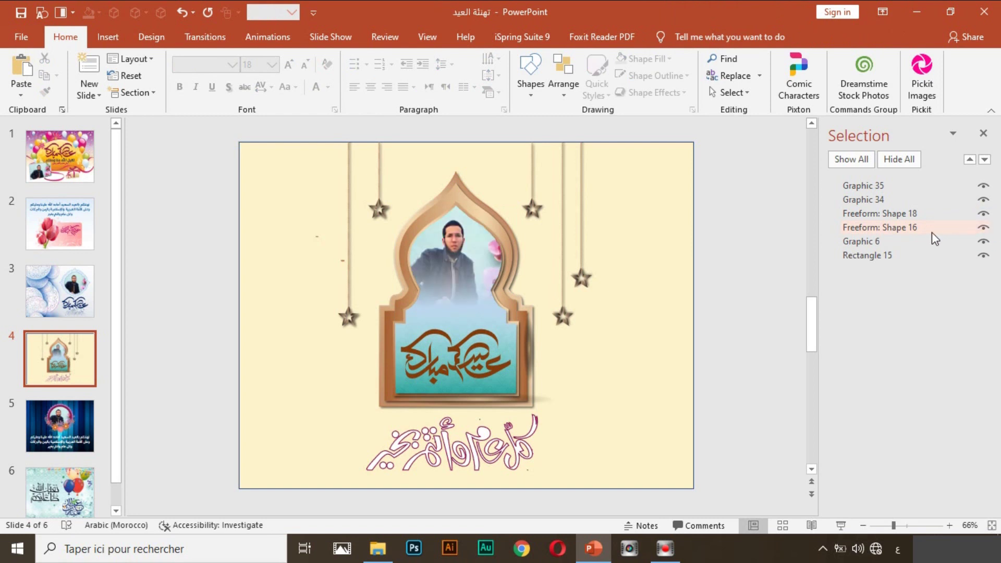
{"action": "left_click", "coordinate": [906, 231]}
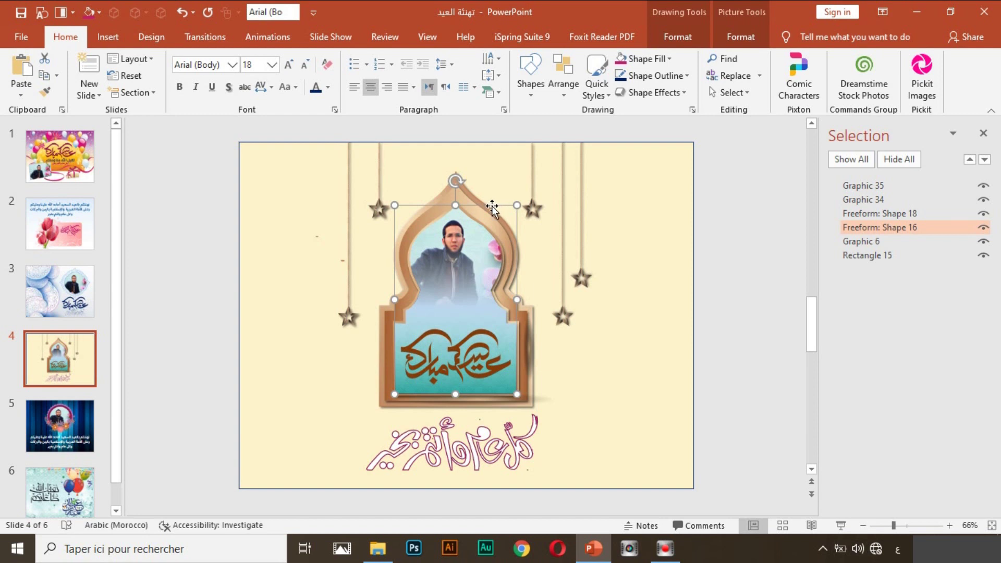
Step: Select Freeform: Shape 16 in the Selection pane and fill it with the picture '1 (1)'
{"action": "double_click", "coordinate": [894, 227]}
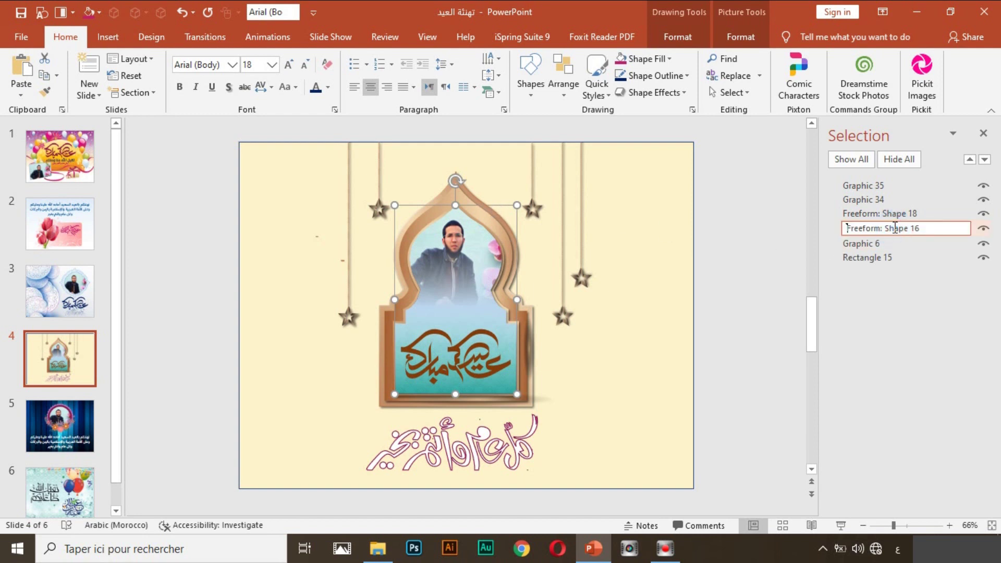
{"action": "left_click", "coordinate": [886, 242]}
{"action": "left_click", "coordinate": [886, 228]}
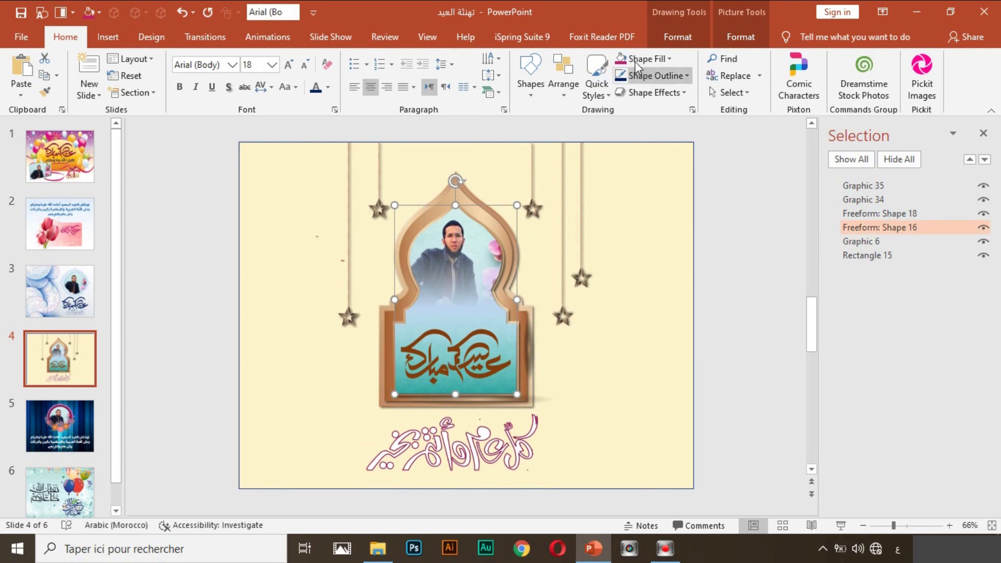
{"action": "left_click", "coordinate": [652, 61]}
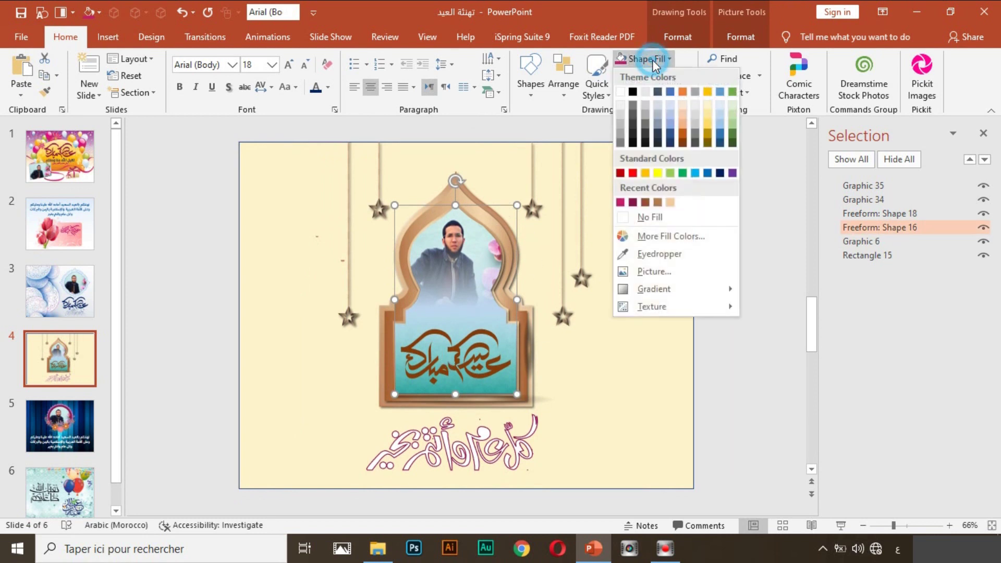
{"action": "left_click", "coordinate": [654, 271]}
{"action": "left_click", "coordinate": [483, 307]}
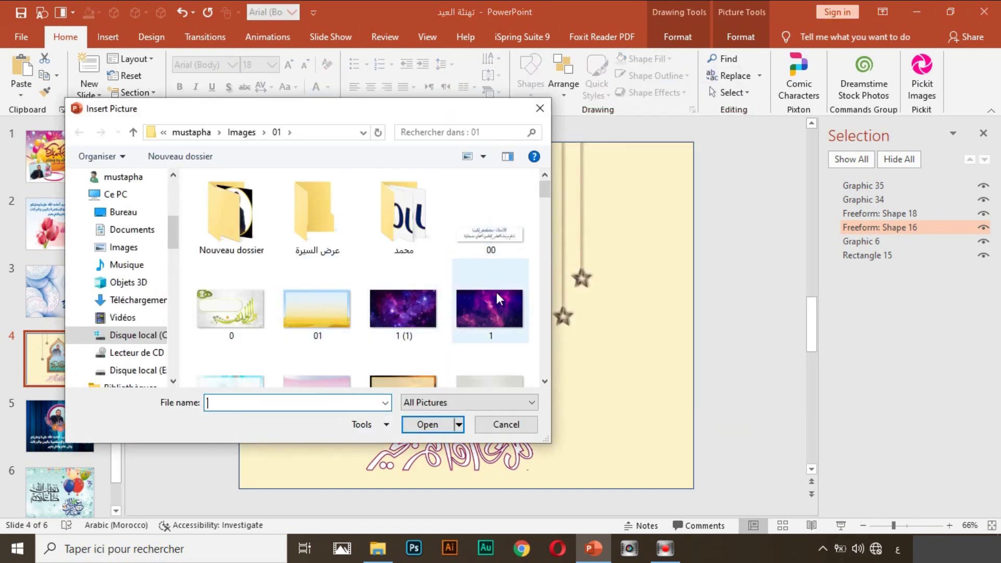
{"action": "double_click", "coordinate": [405, 306]}
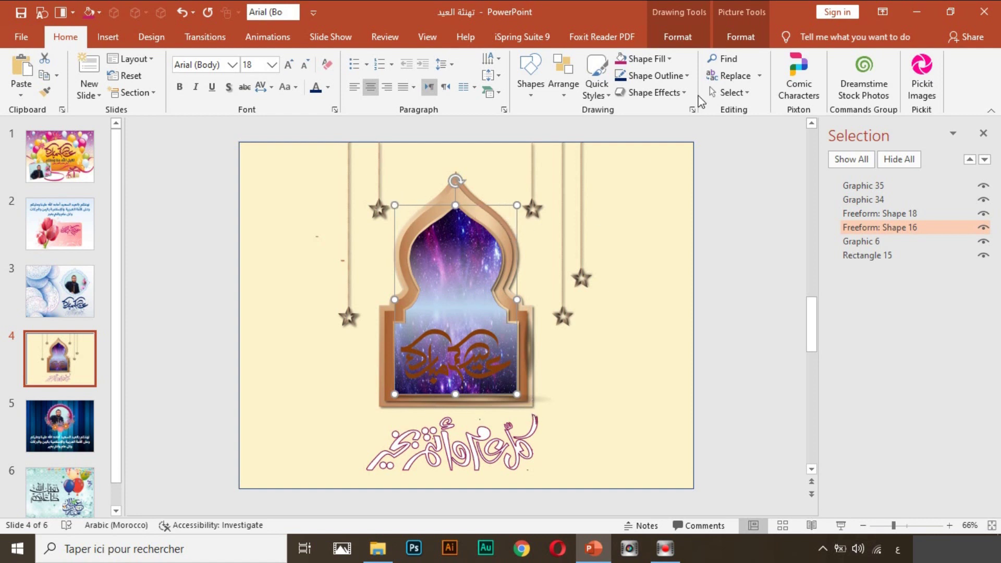
Step: Crop the arch's galaxy fill, sliding the picture up so purple stars fill the window
{"action": "left_click", "coordinate": [737, 37]}
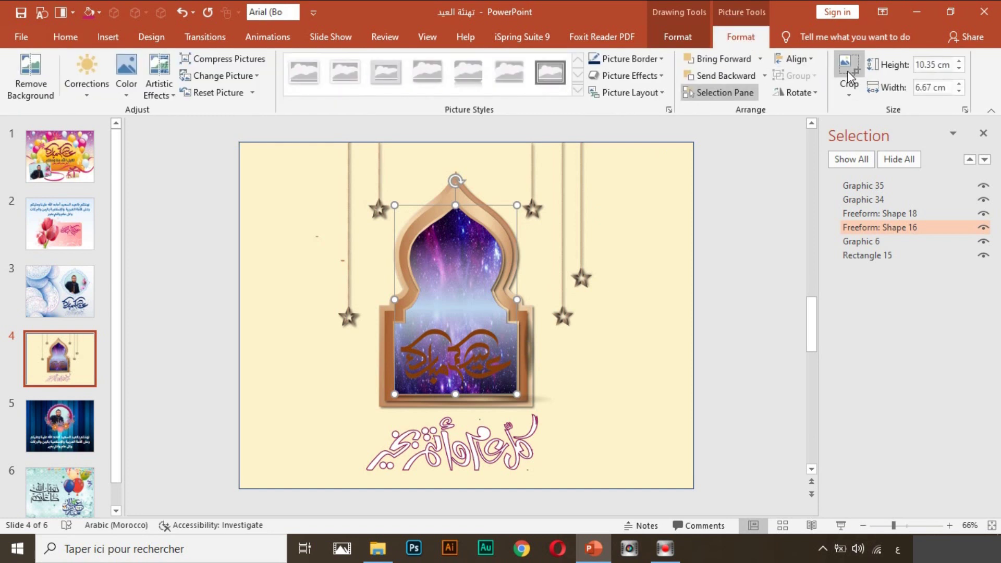
{"action": "left_click", "coordinate": [848, 65]}
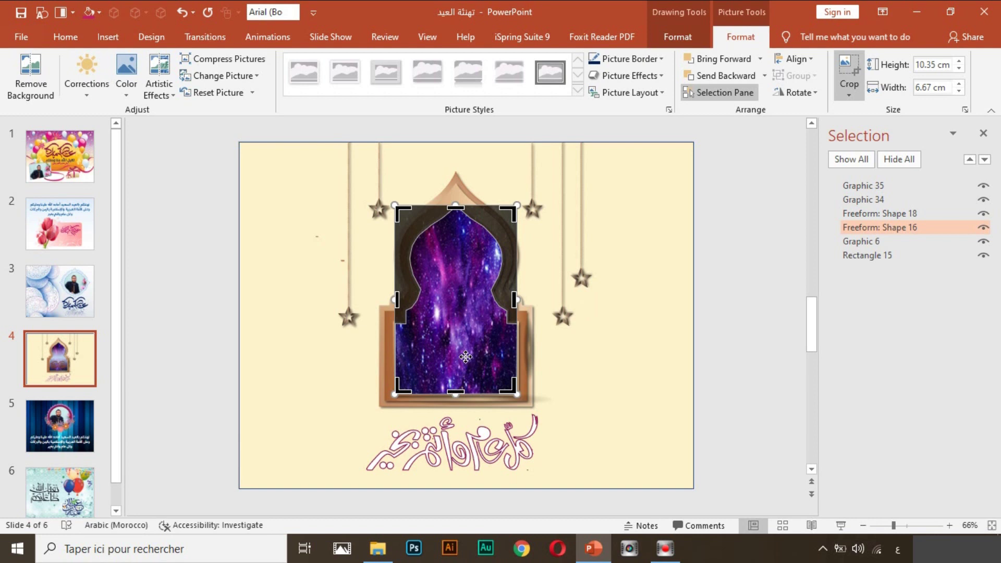
{"action": "mouse_move", "coordinate": [465, 354]}
{"action": "left_mouse_down"}
{"action": "mouse_move", "coordinate": [473, 270]}
{"action": "mouse_move", "coordinate": [467, 280]}
{"action": "left_mouse_up"}
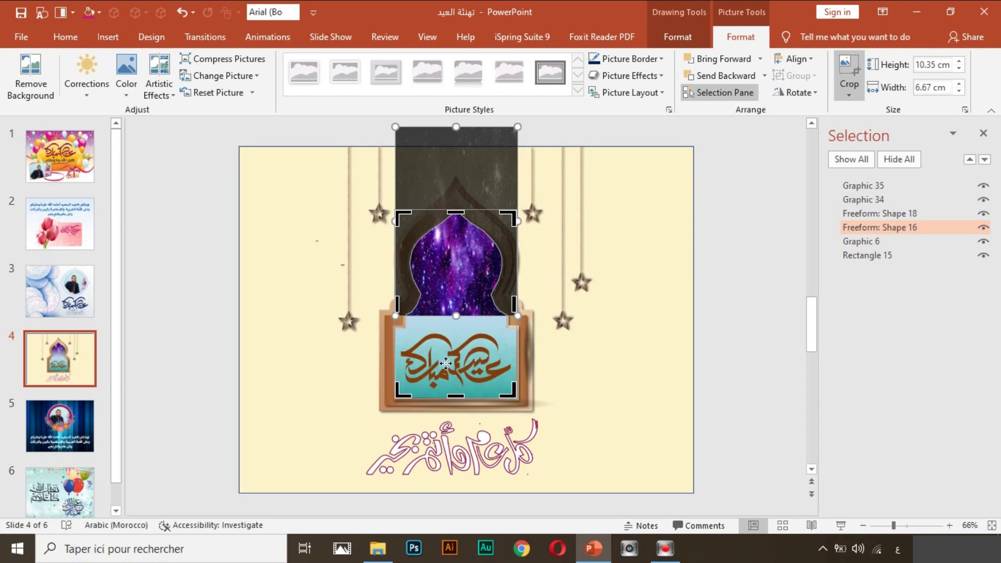
{"action": "left_click", "coordinate": [178, 212]}
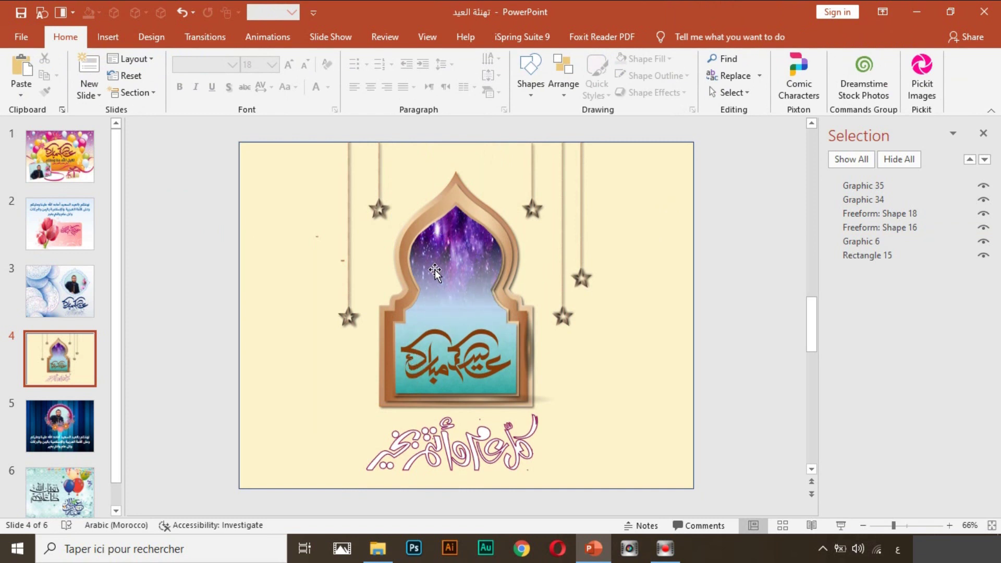
Step: On slide 5, move the flower frame aside to inspect Oval 7, then undo the move
{"action": "scroll", "coordinate": [456, 261], "scroll_direction": "down", "scroll_amount": 2}
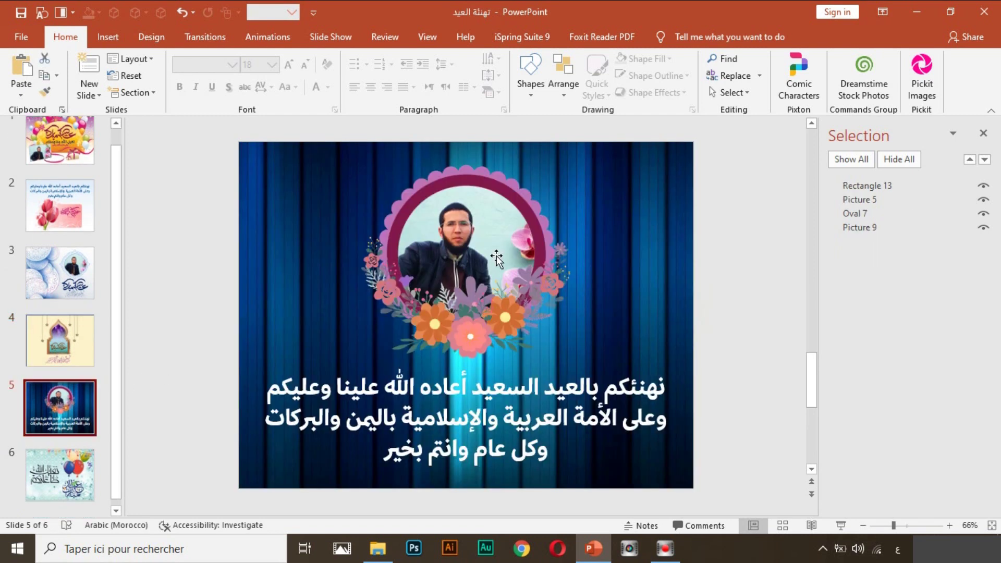
{"action": "left_click", "coordinate": [493, 239]}
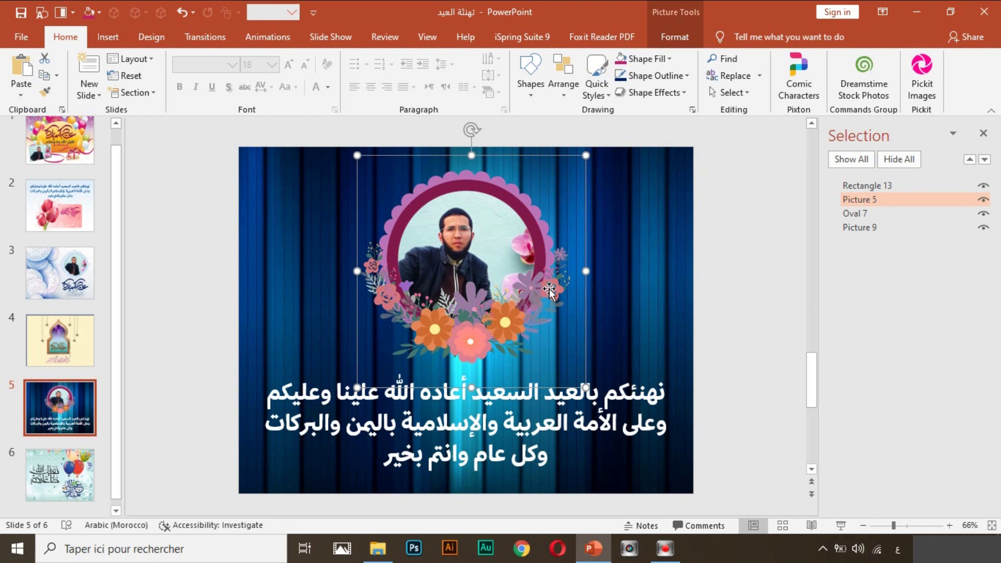
{"action": "left_click_drag", "start_coordinate": [550, 287], "coordinate": [377, 282]}
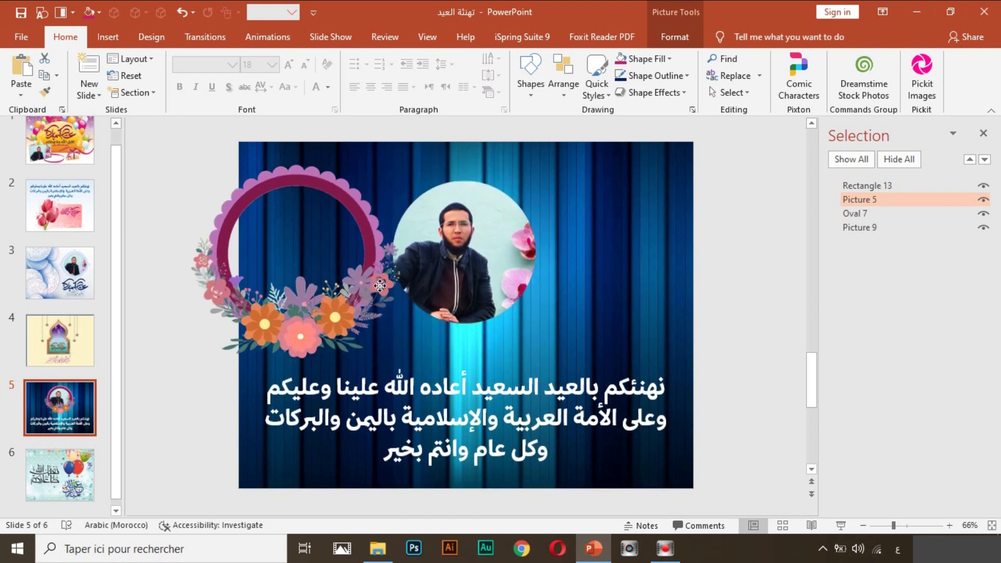
{"action": "left_click", "coordinate": [485, 255]}
{"action": "right_click", "coordinate": [474, 250]}
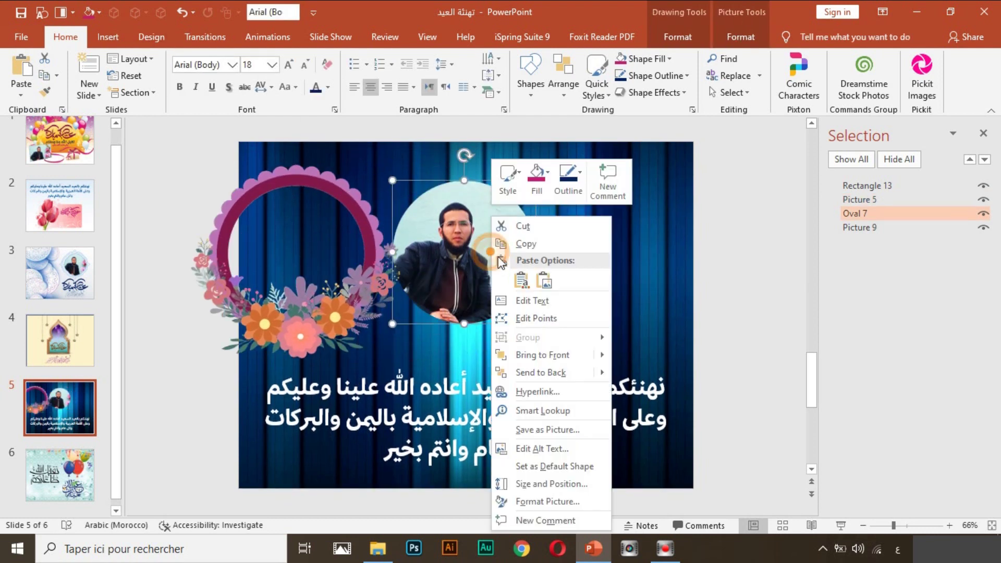
{"action": "left_click", "coordinate": [432, 249]}
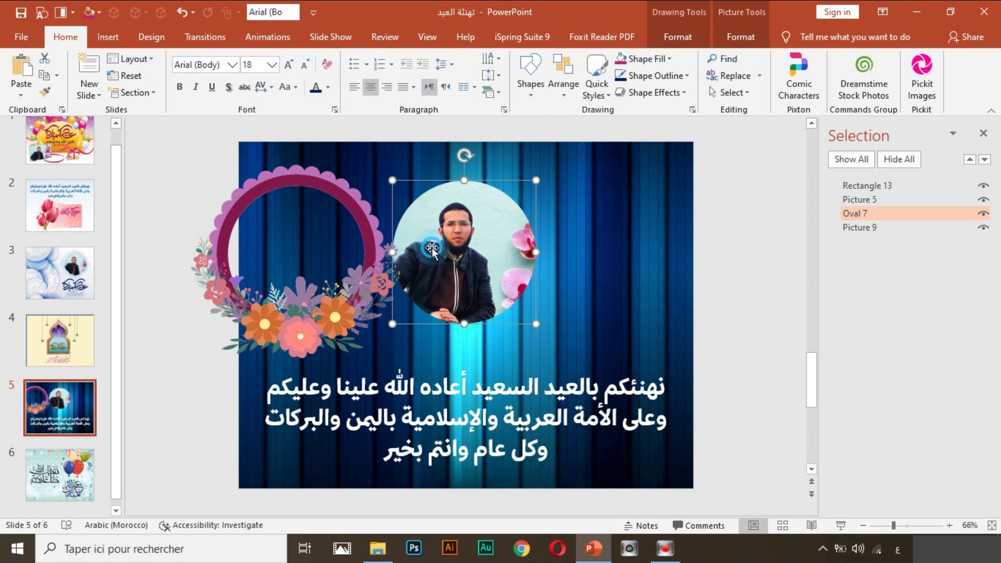
{"action": "left_click", "coordinate": [645, 58]}
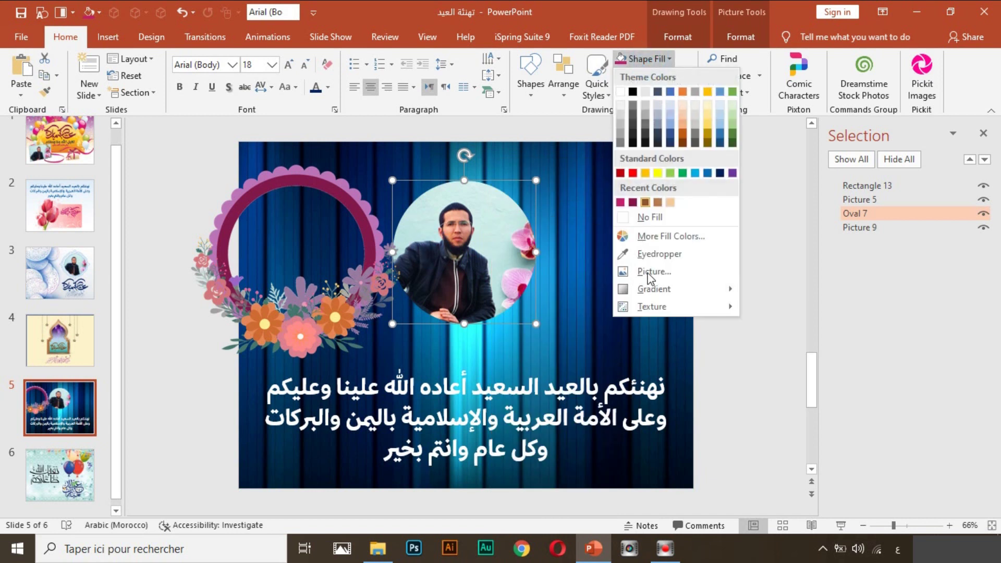
{"action": "left_click", "coordinate": [775, 236]}
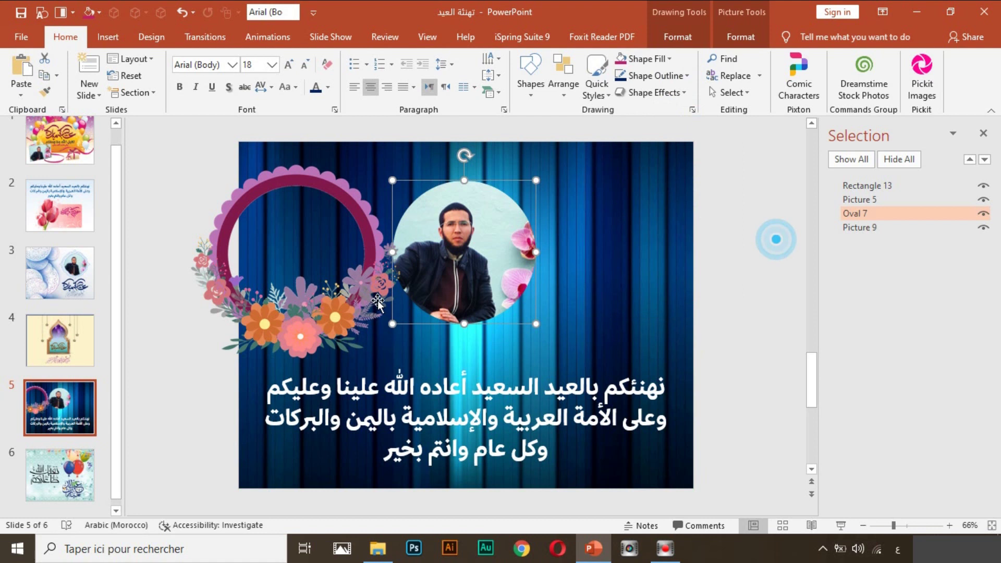
{"action": "key", "text": "ctrl+z"}
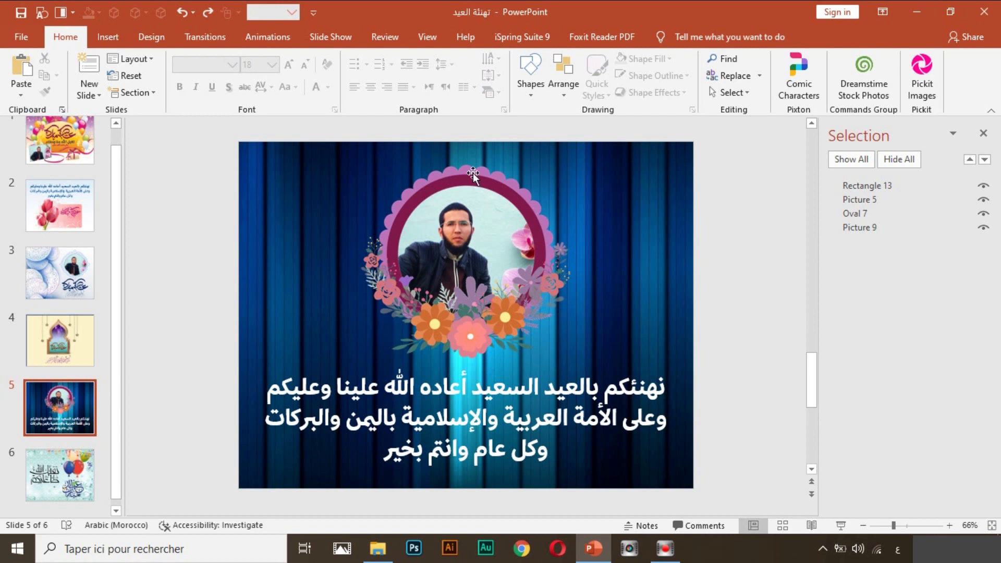
{"action": "left_click", "coordinate": [731, 92]}
{"action": "left_click", "coordinate": [742, 146]}
{"action": "left_click", "coordinate": [731, 93]}
{"action": "left_click", "coordinate": [740, 150]}
{"action": "left_click", "coordinate": [982, 186]}
{"action": "left_click", "coordinate": [982, 186]}
{"action": "left_click", "coordinate": [983, 201]}
{"action": "left_click", "coordinate": [983, 200]}
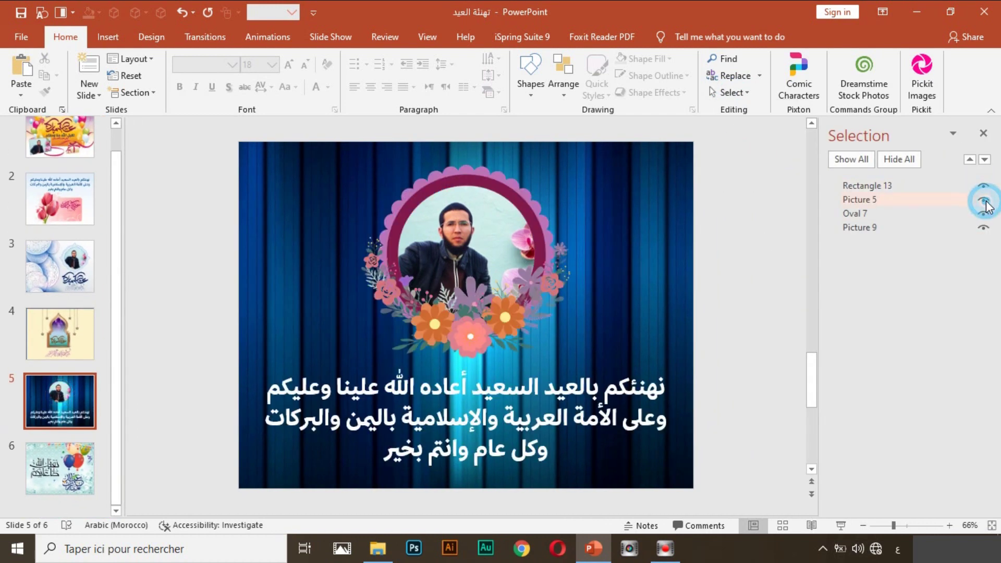
{"action": "left_click", "coordinate": [983, 215]}
{"action": "left_click", "coordinate": [984, 215]}
{"action": "left_click", "coordinate": [983, 215]}
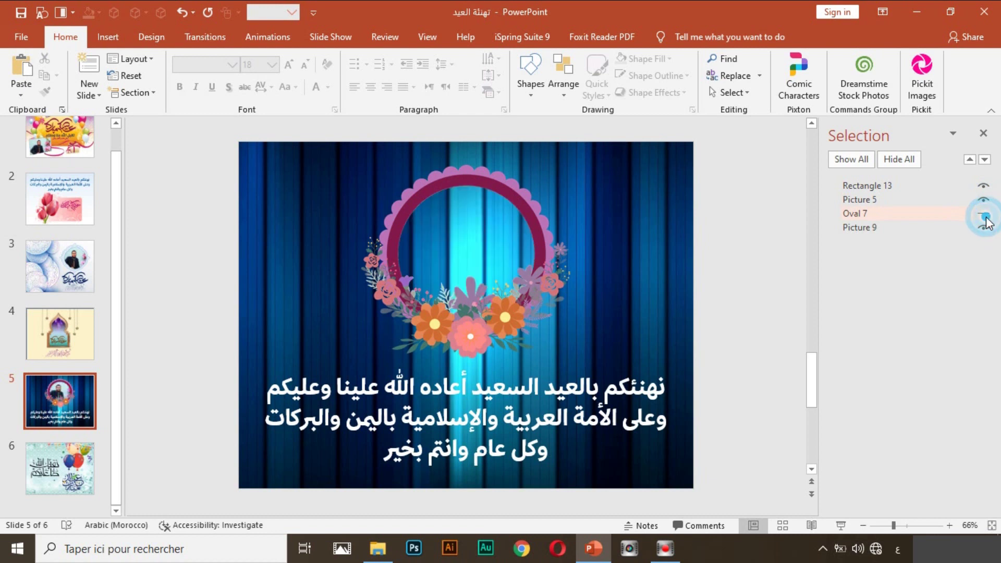
{"action": "left_click", "coordinate": [984, 214]}
{"action": "left_click", "coordinate": [984, 214]}
{"action": "left_click", "coordinate": [984, 215]}
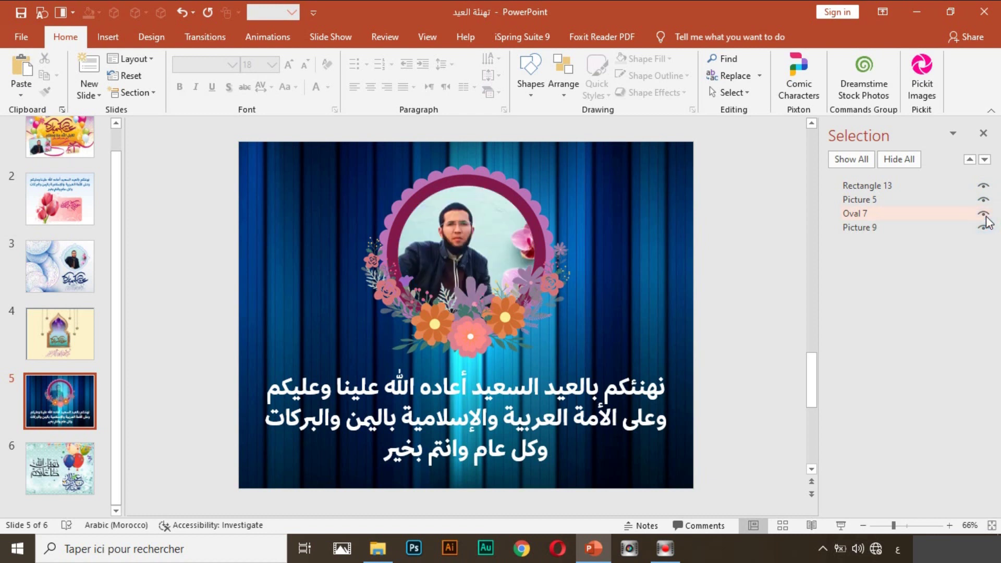
{"action": "left_click", "coordinate": [867, 215]}
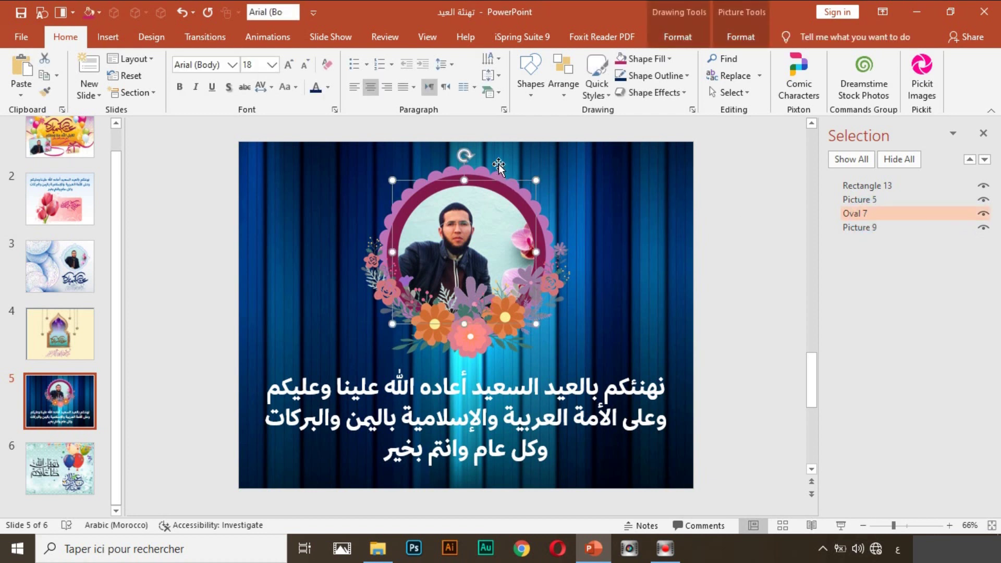
Step: Fill slide 5's Oval 7 with the blossom image 877-3 from a file
{"action": "left_click", "coordinate": [646, 58]}
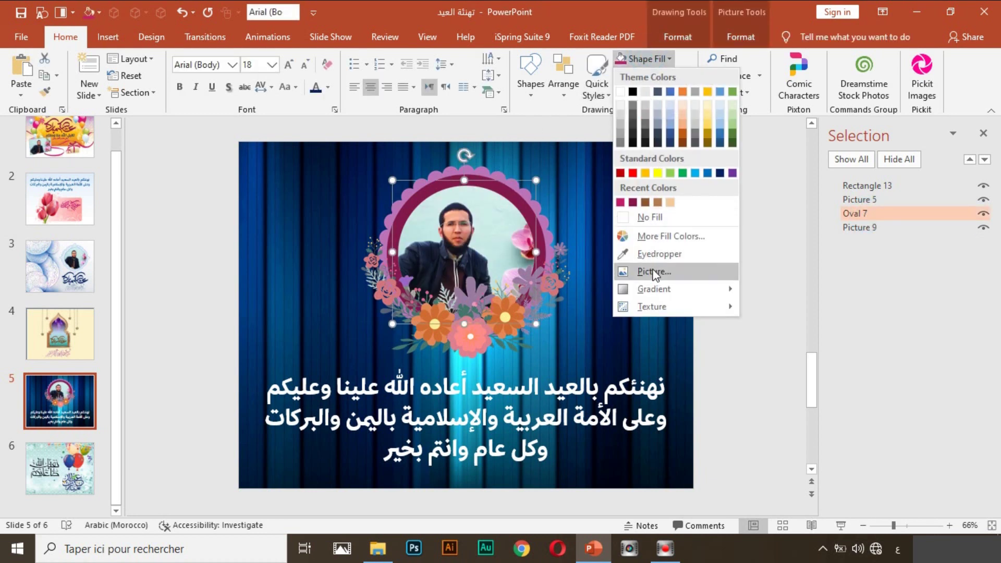
{"action": "left_click", "coordinate": [652, 271]}
{"action": "left_click", "coordinate": [506, 306]}
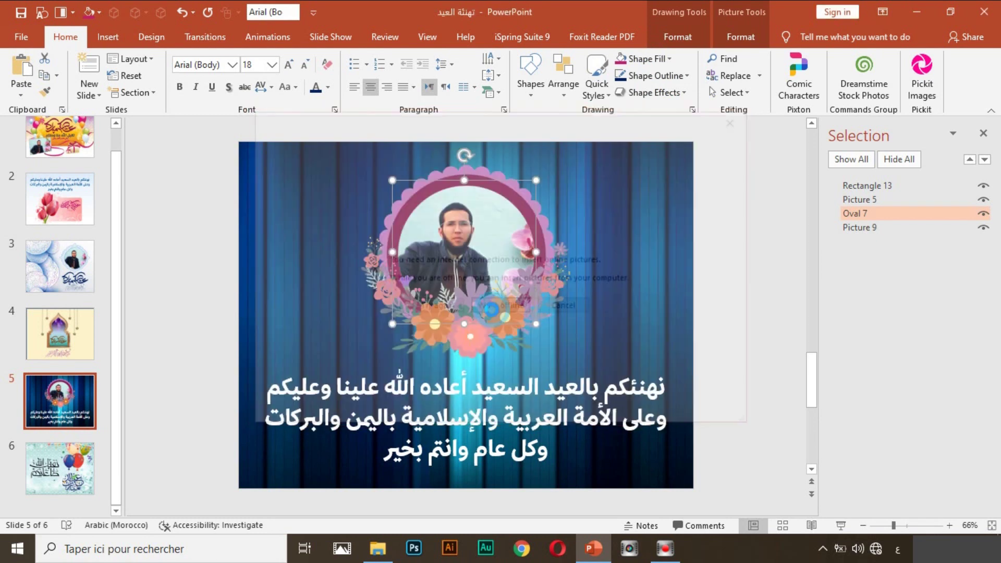
{"action": "scroll", "coordinate": [295, 286], "scroll_direction": "down", "scroll_amount": 1}
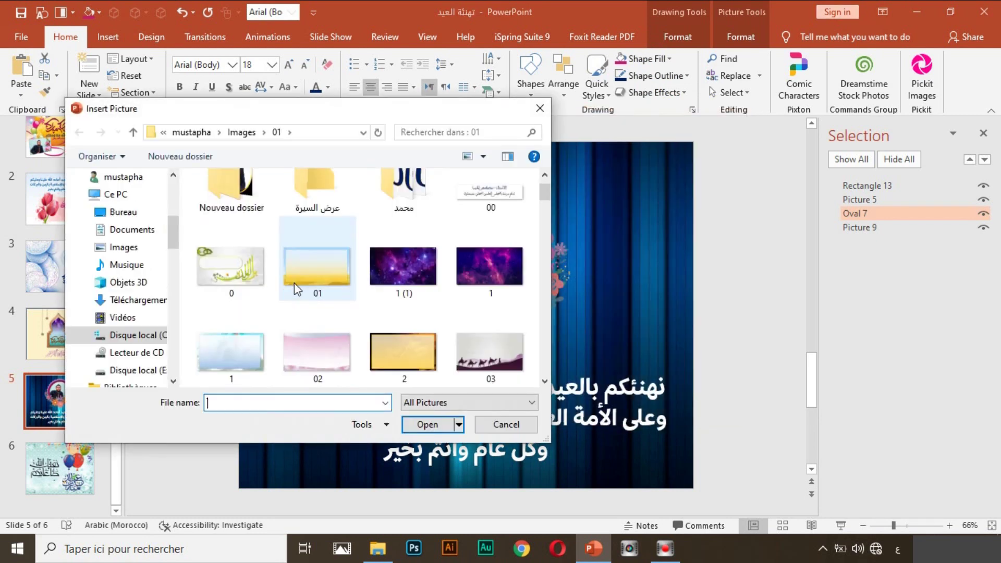
{"action": "scroll", "coordinate": [392, 315], "scroll_direction": "down", "scroll_amount": 2}
{"action": "scroll", "coordinate": [396, 313], "scroll_direction": "down", "scroll_amount": 2}
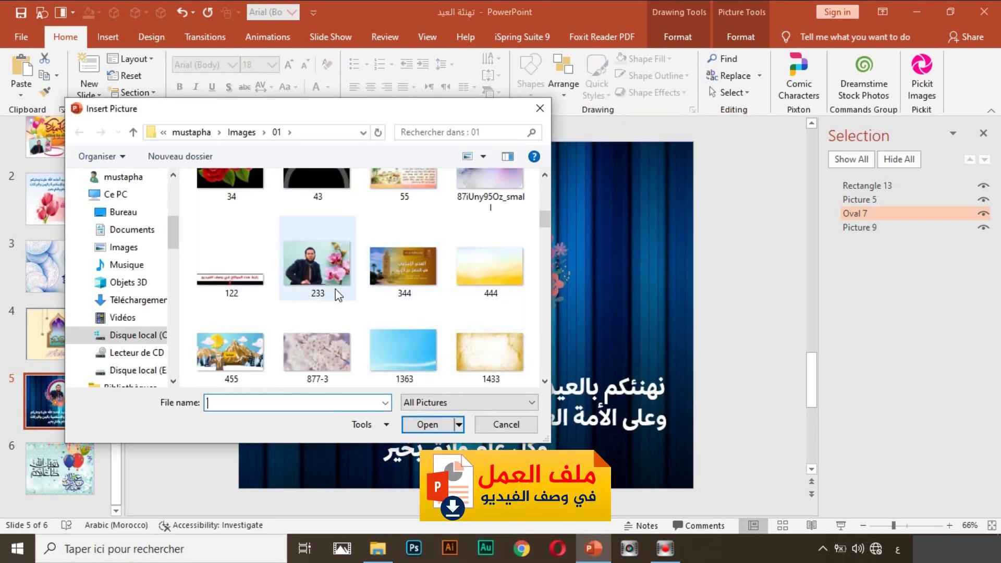
{"action": "scroll", "coordinate": [336, 289], "scroll_direction": "down", "scroll_amount": 1}
{"action": "double_click", "coordinate": [316, 267]}
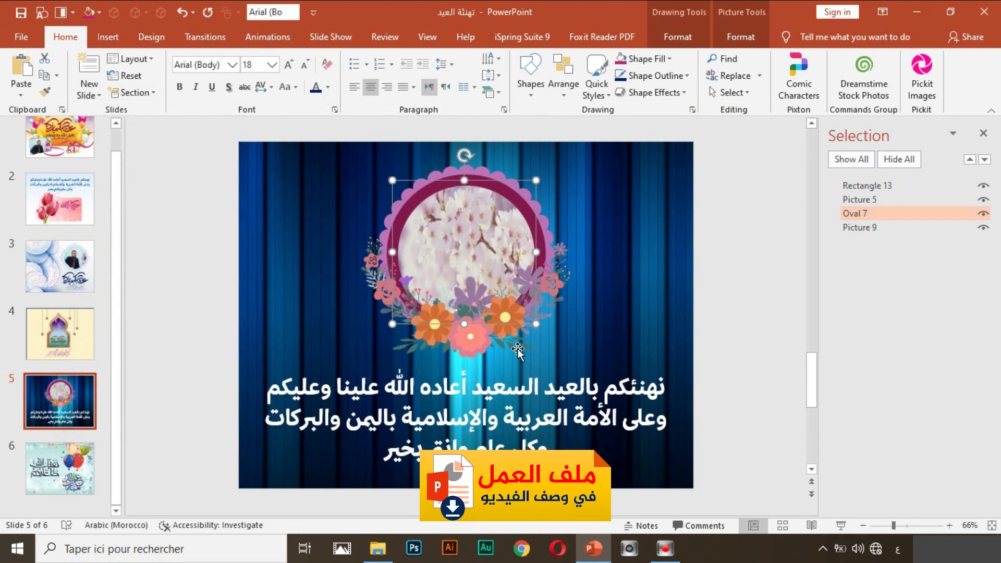
Step: Undo the blossom fill to keep the portrait, then go to slide 6
{"action": "left_click", "coordinate": [427, 426]}
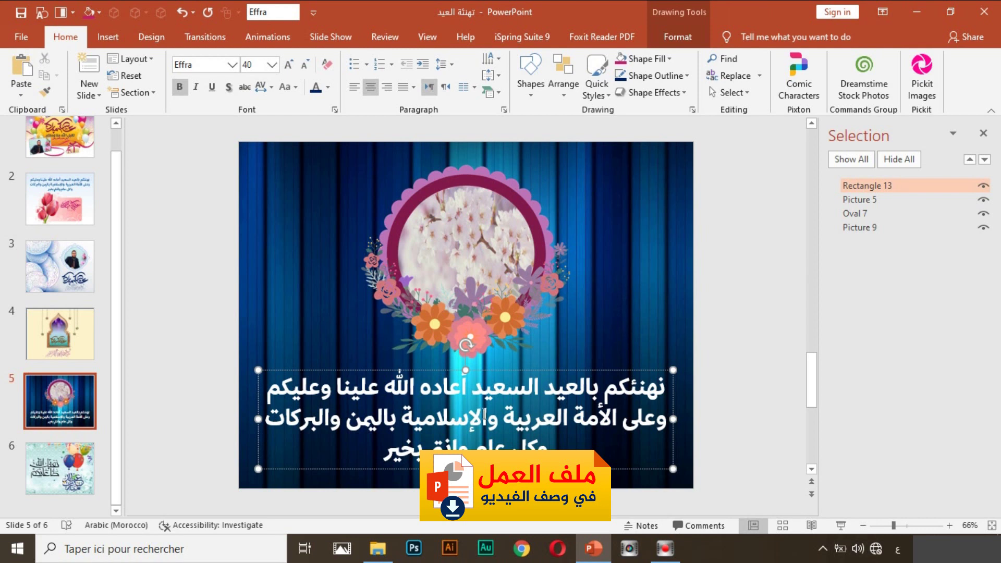
{"action": "left_click", "coordinate": [188, 14]}
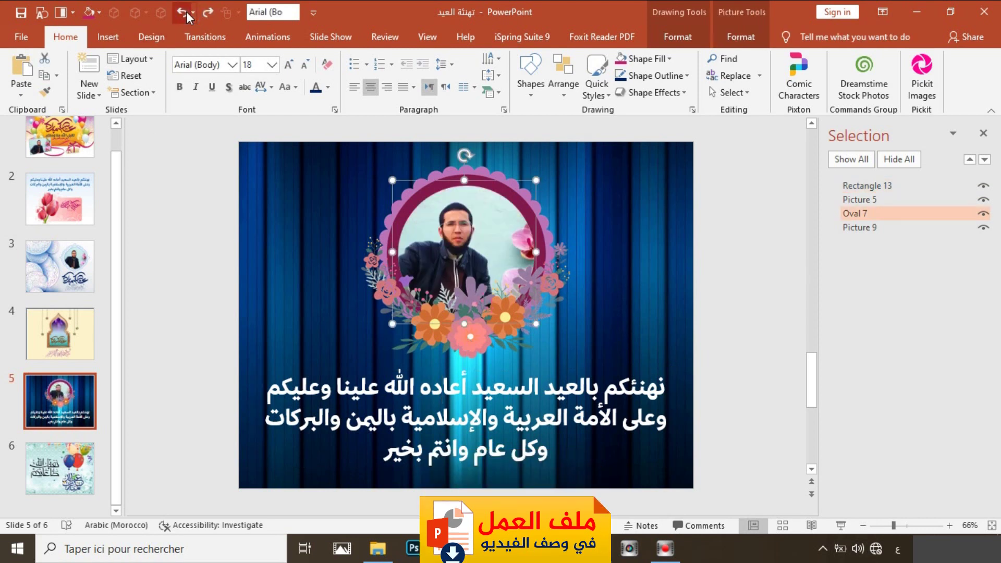
{"action": "left_click", "coordinate": [93, 469]}
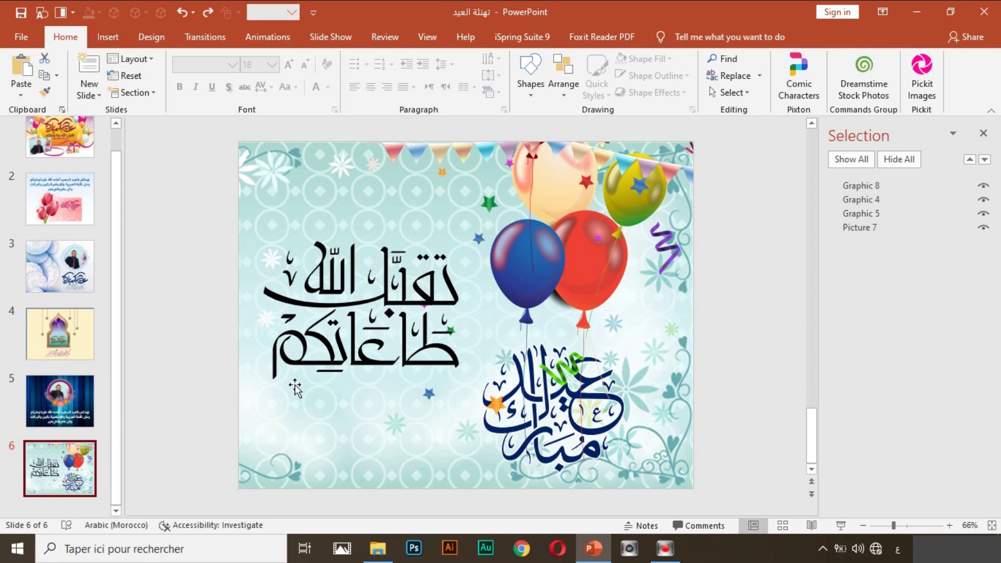
Step: Reposition the balloons on slide 6's right half and raise the black Eid Mubarak calligraphy beside them
{"action": "left_click_drag", "start_coordinate": [487, 266], "coordinate": [445, 286]}
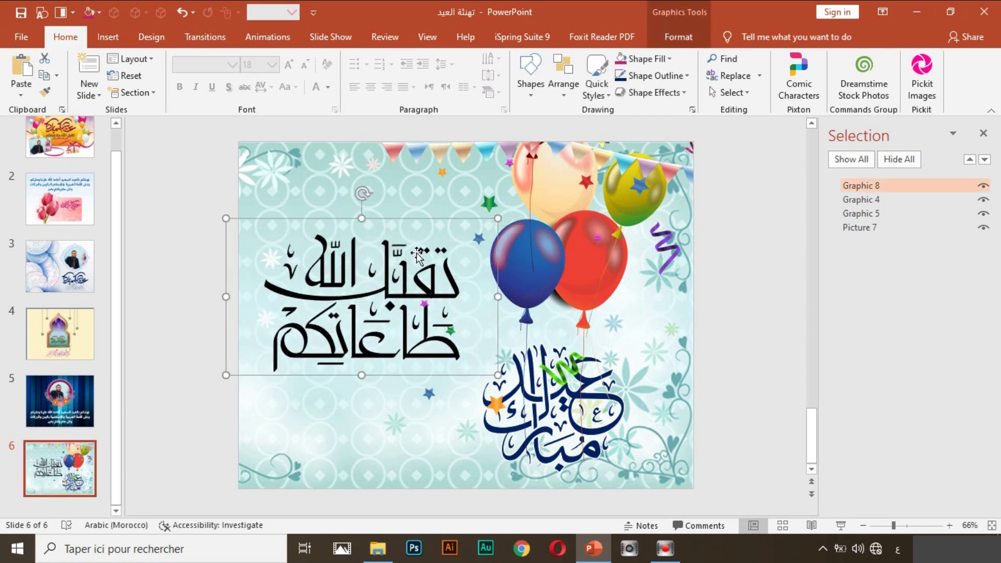
{"action": "left_click_drag", "start_coordinate": [349, 319], "coordinate": [498, 427]}
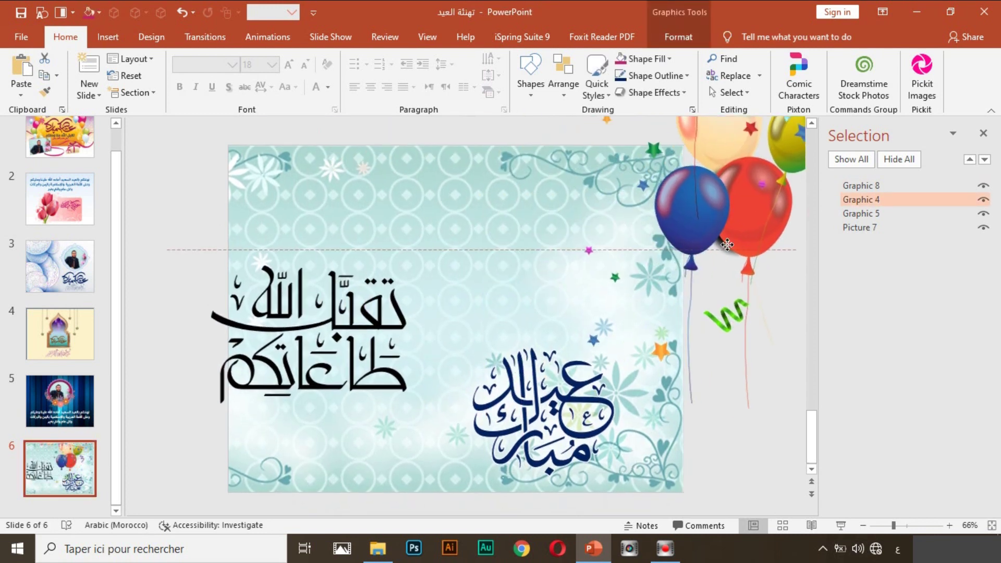
{"action": "left_click_drag", "start_coordinate": [686, 180], "coordinate": [417, 328]}
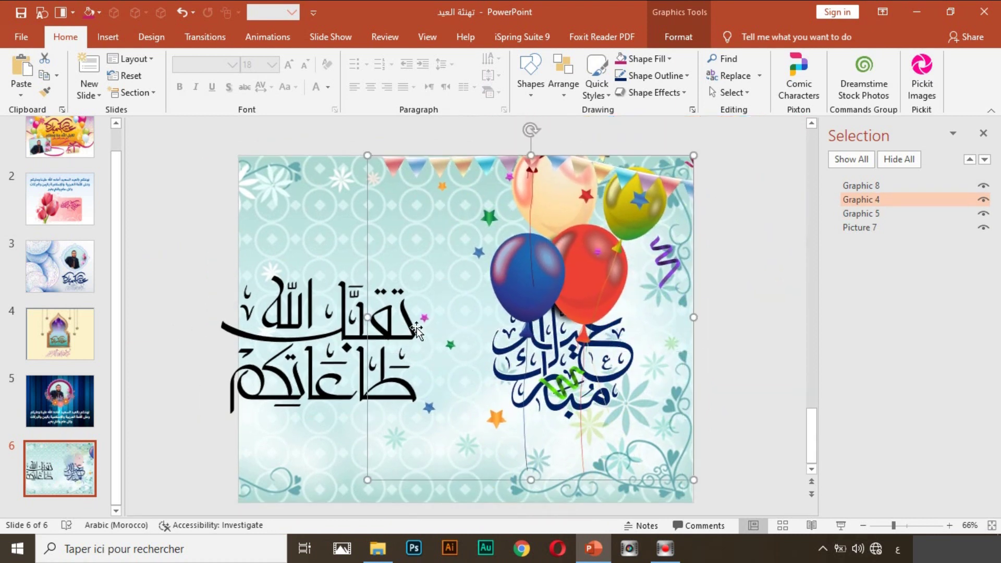
{"action": "left_click", "coordinate": [272, 313]}
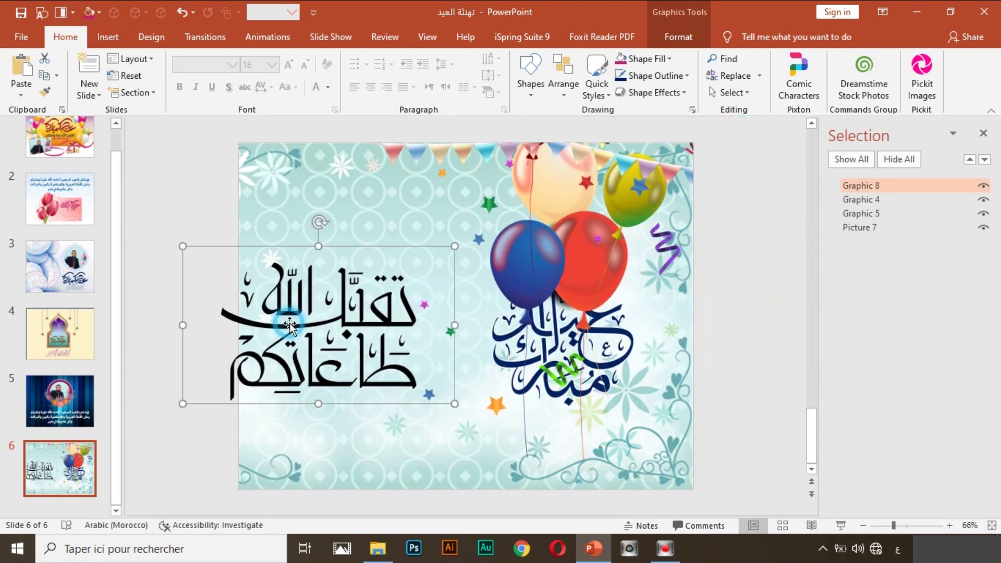
{"action": "left_click_drag", "start_coordinate": [261, 251], "coordinate": [311, 235]}
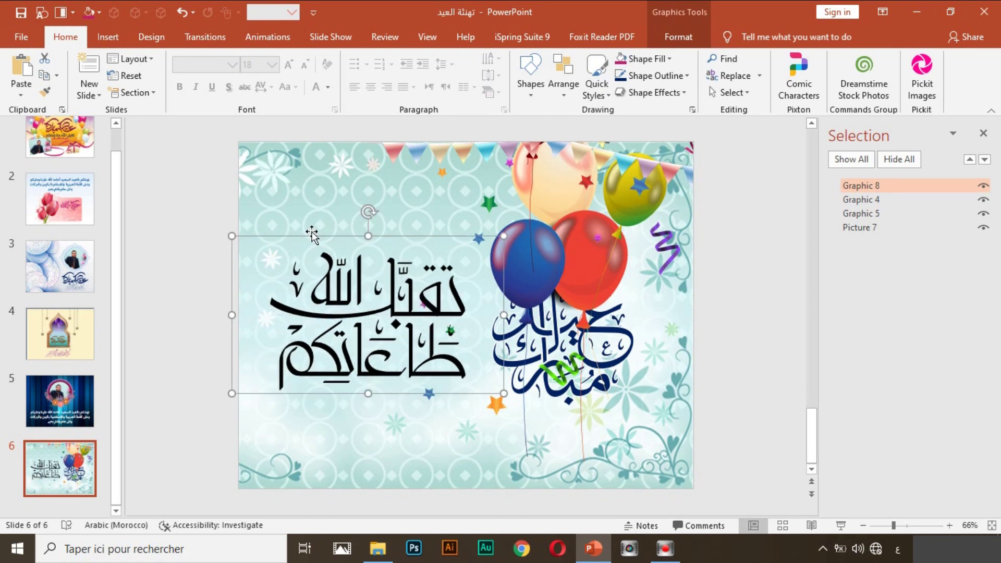